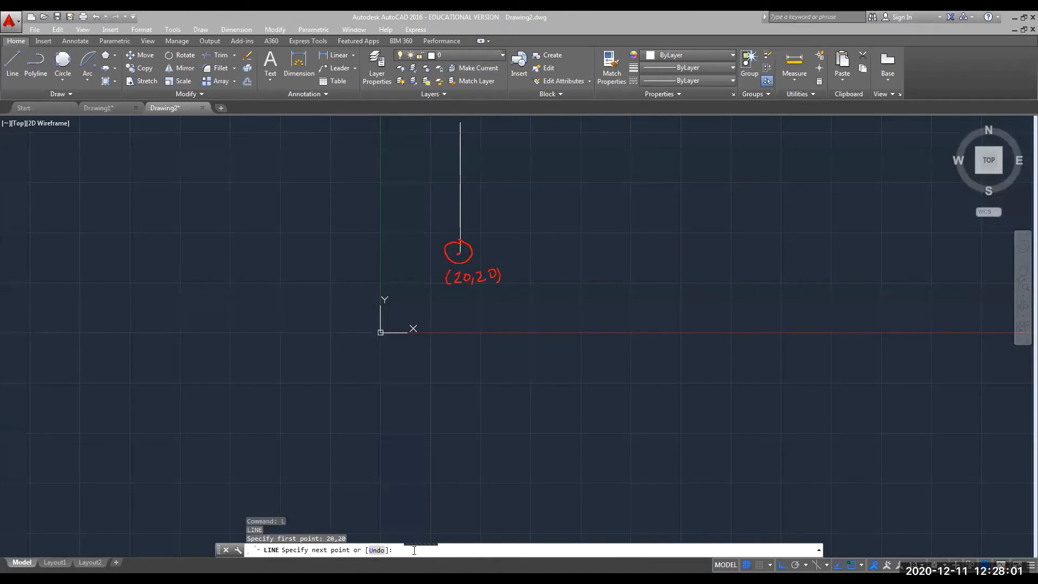
Continue the line from 20,20 to 120,20 and on to 120,70 as the rectangle's bottom and right edges.
{"action": "type", "text": "120,"}
{"action": "type", "text": "20"}
{"action": "key", "text": "Return"}
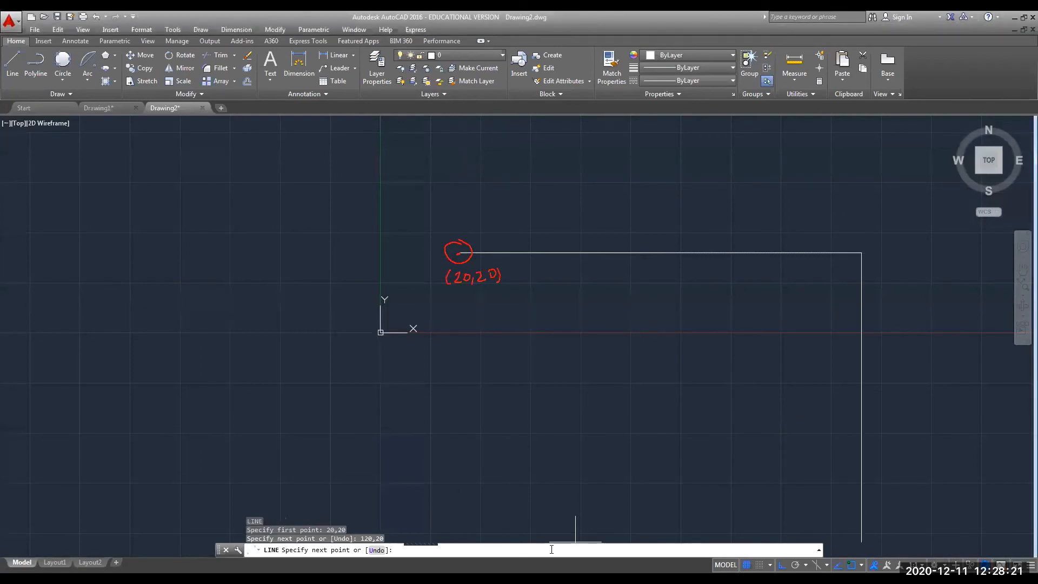
{"action": "type", "text": "120,70"}
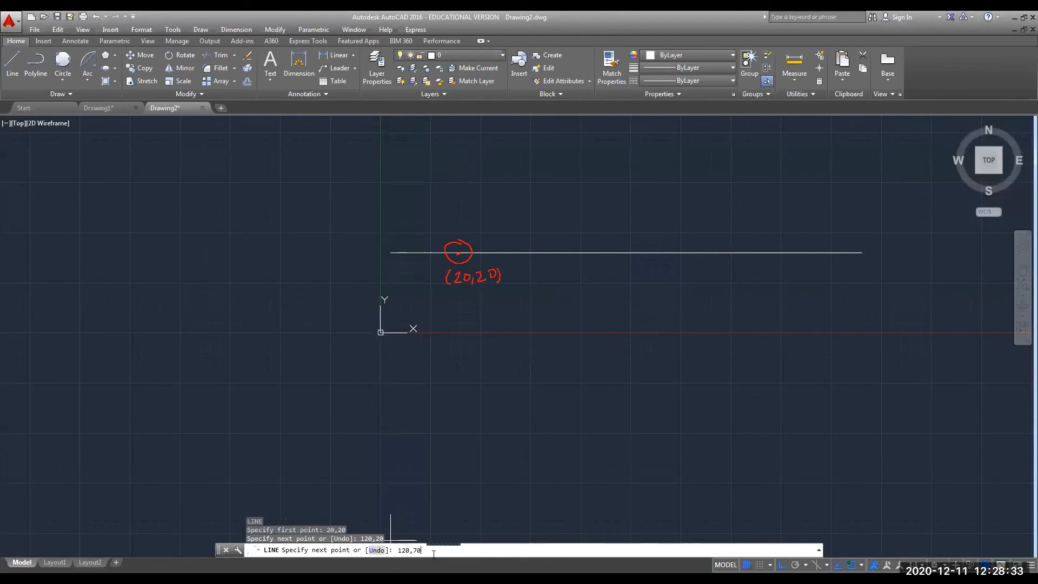
{"action": "key", "text": "Return"}
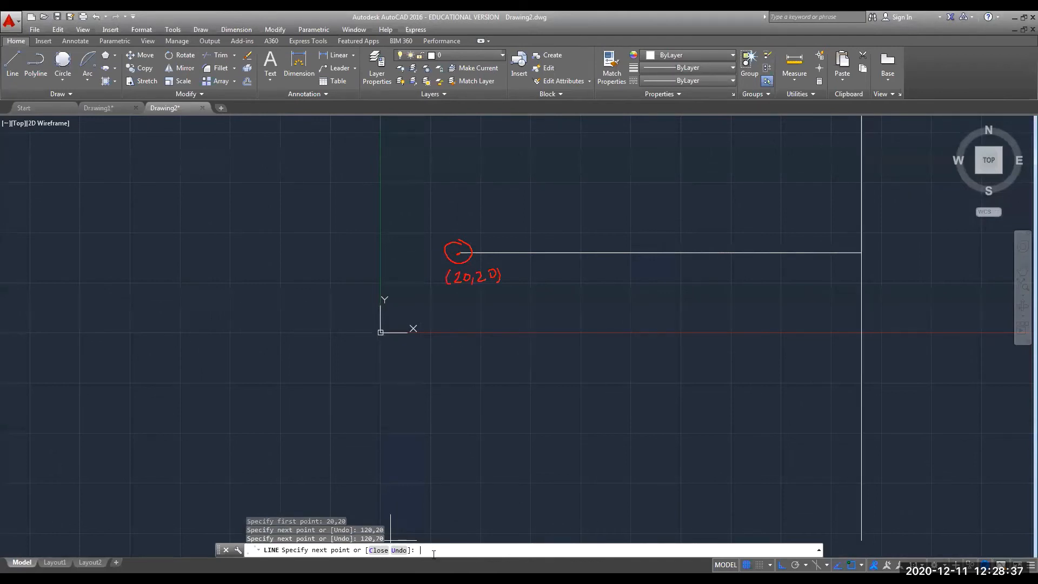
Complete the rectangle with line segments to 20,70 and back to 20,20, and end the line.
{"action": "type", "text": "0,70"}
{"action": "key", "text": "Return"}
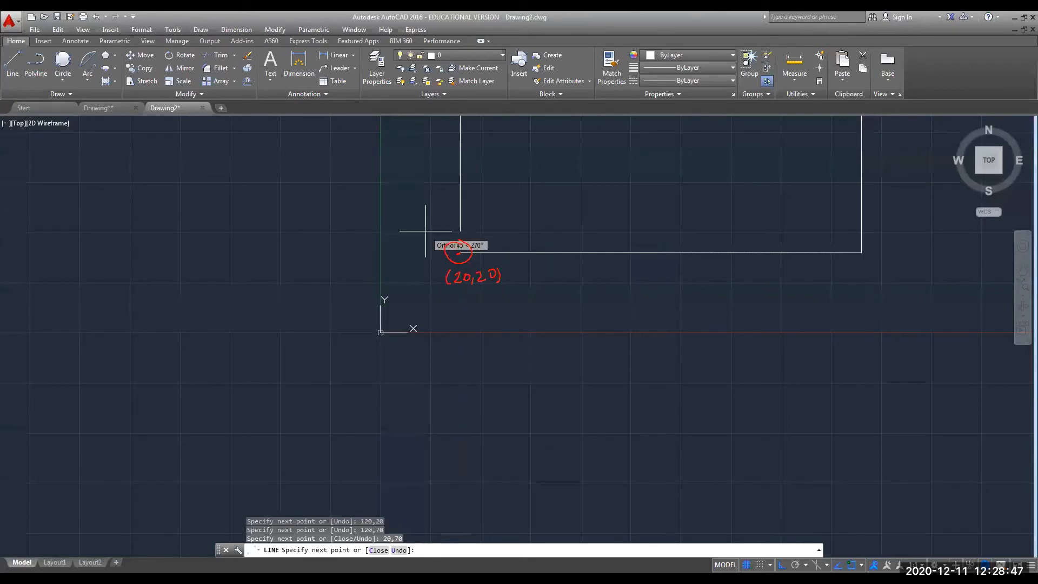
{"action": "type", "text": "0"}
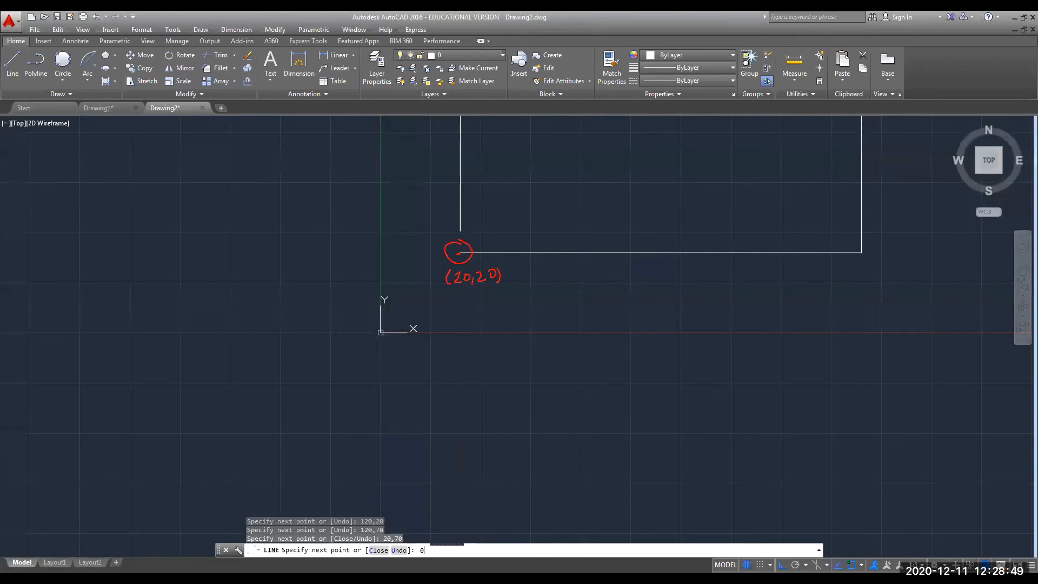
{"action": "key", "text": "BackSpace"}
{"action": "type", "text": "20,20"}
{"action": "key", "text": "Return"}
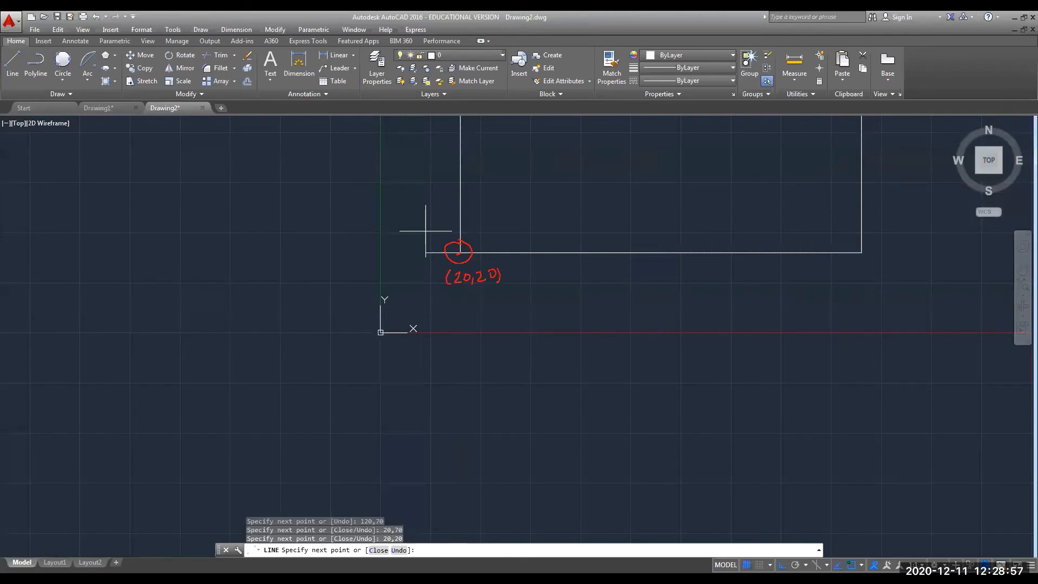
{"action": "key", "text": "Escape"}
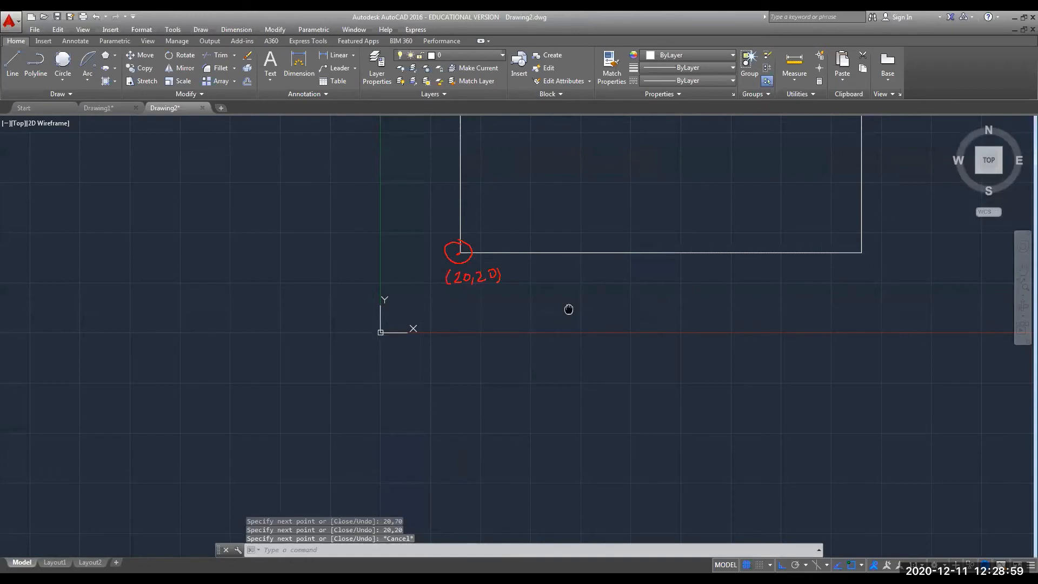
{"action": "middle_click_drag", "start_coordinate": [567, 308], "coordinate": [412, 455]}
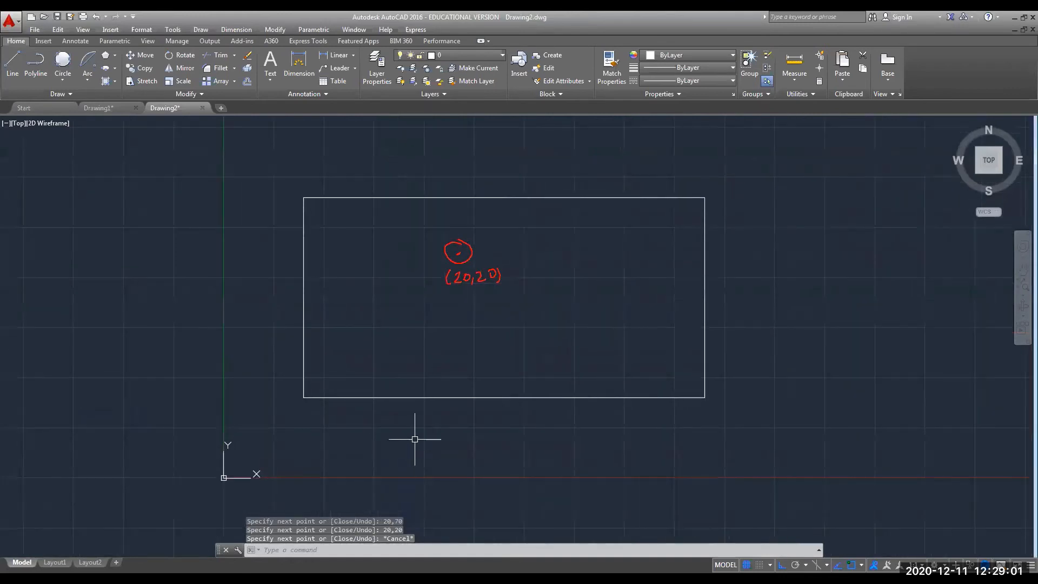
Dimension the rectangle's bottom edge between its two corners, placing the dimension line just below it.
{"action": "left_click", "coordinate": [382, 68]}
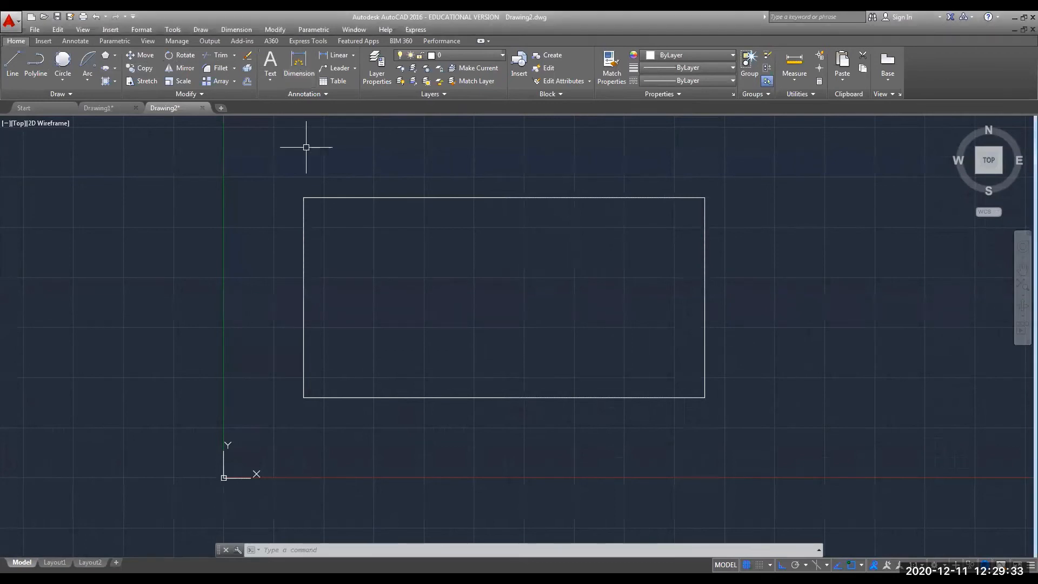
{"action": "left_click", "coordinate": [299, 63]}
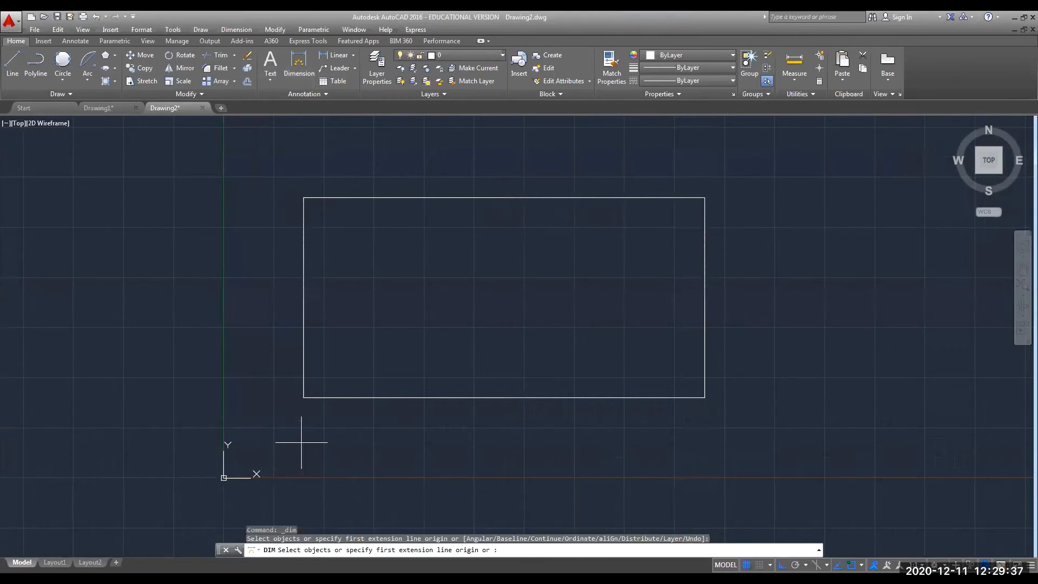
{"action": "left_click", "coordinate": [304, 398]}
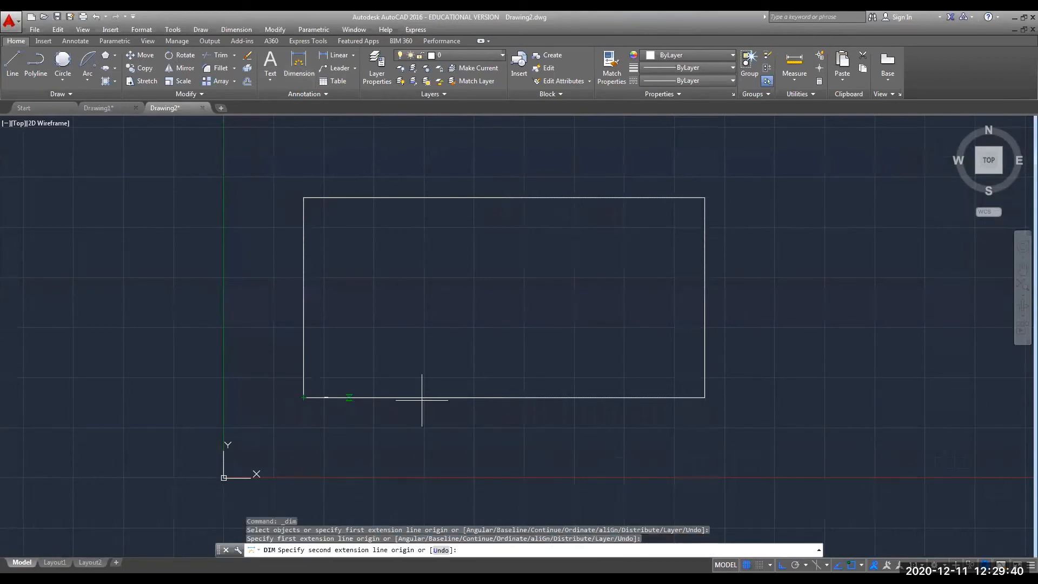
{"action": "left_click", "coordinate": [703, 398]}
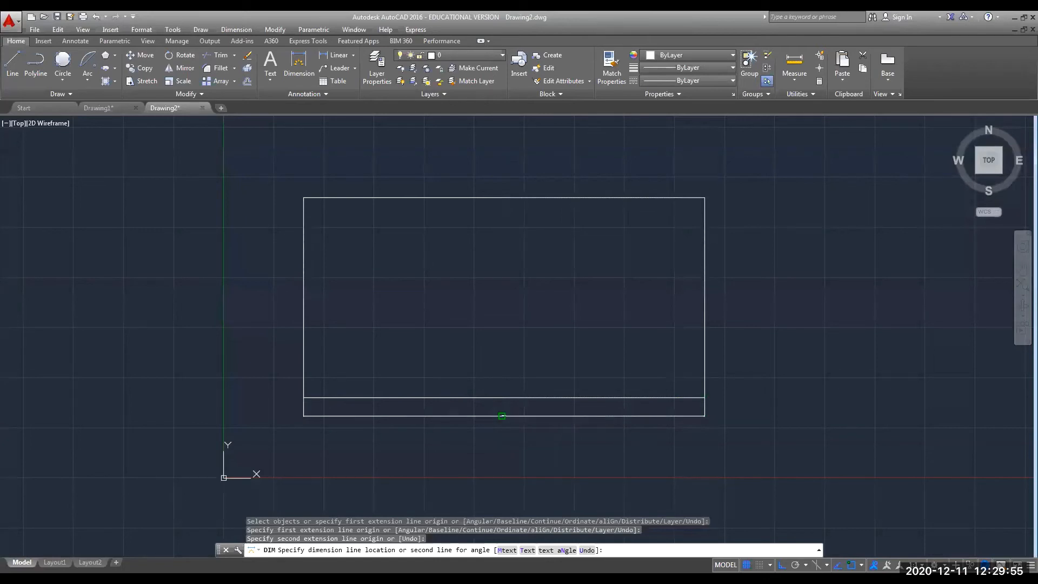
{"action": "left_click", "coordinate": [498, 416]}
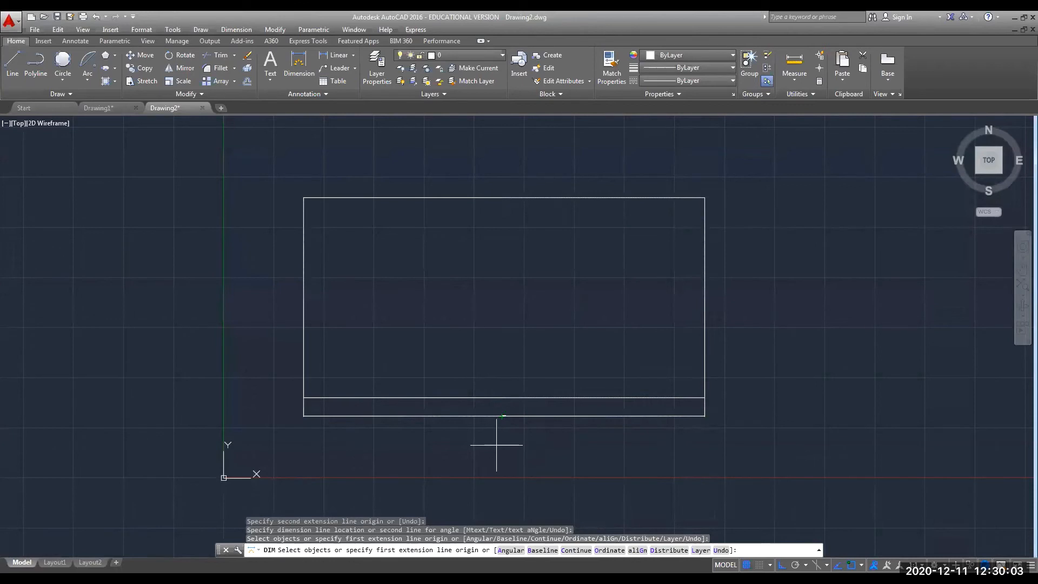
{"action": "key", "text": "Escape"}
{"action": "key", "text": "Escape"}
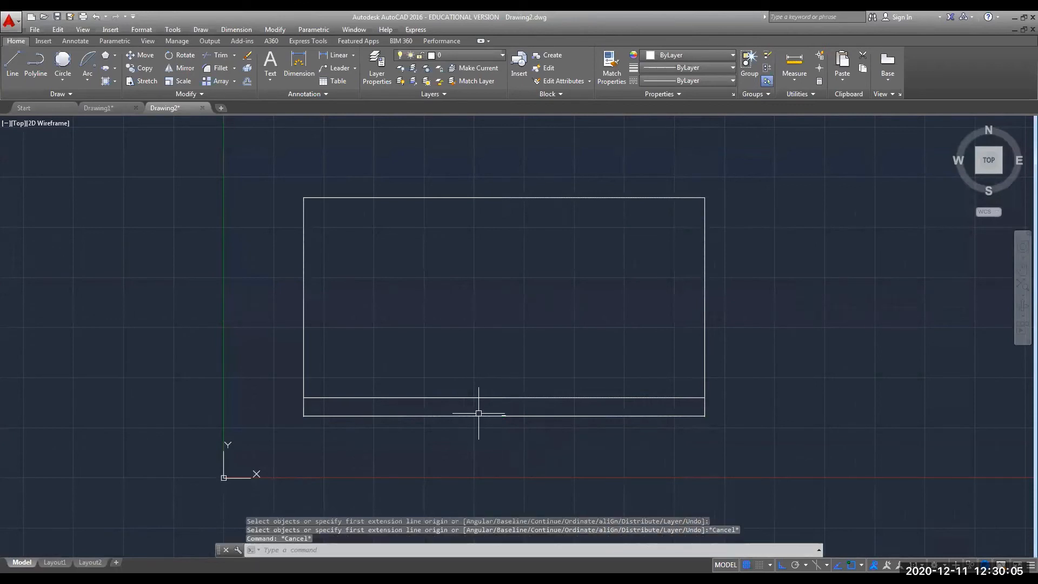
Examine the dimension text below the rectangle's bottom edge up close and return to the whole rectangle.
{"action": "scroll", "coordinate": [508, 419], "scroll_direction": "up", "scroll_amount": 10}
{"action": "scroll", "coordinate": [378, 392], "scroll_direction": "up", "scroll_amount": 2}
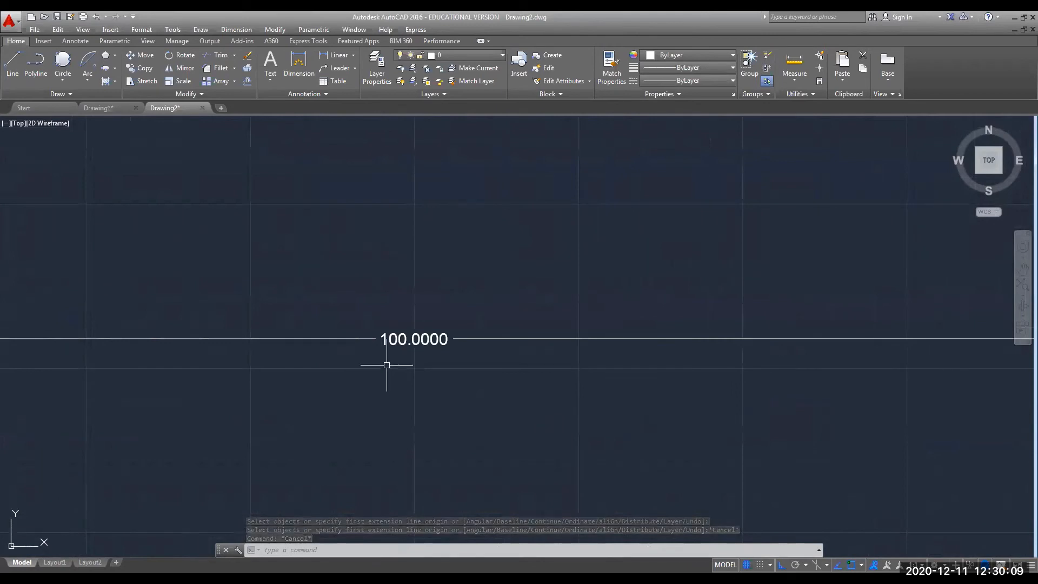
{"action": "scroll", "coordinate": [381, 362], "scroll_direction": "up", "scroll_amount": 4}
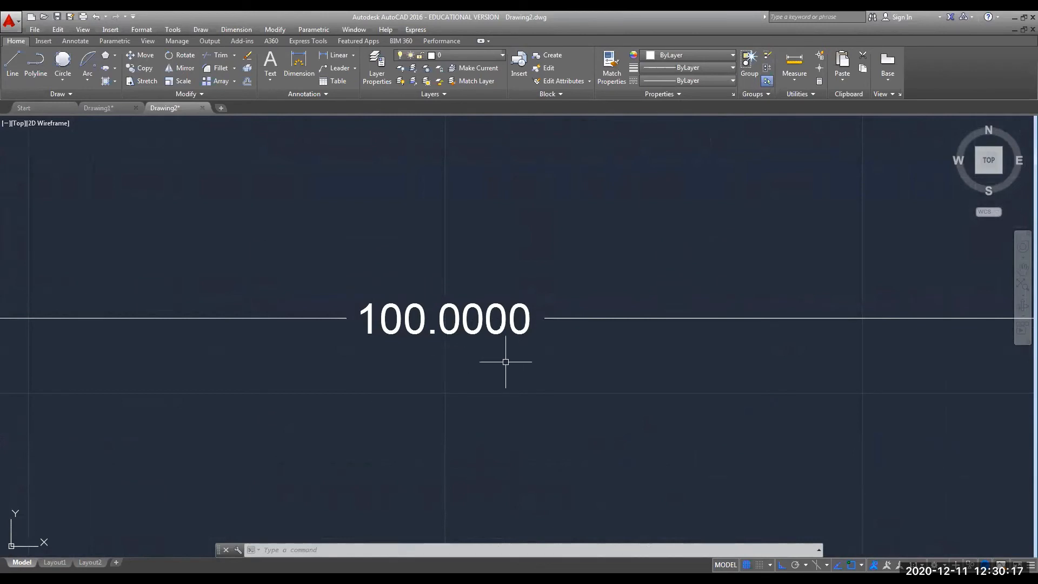
{"action": "scroll", "coordinate": [505, 362], "scroll_direction": "down", "scroll_amount": 8}
{"action": "scroll", "coordinate": [502, 360], "scroll_direction": "down", "scroll_amount": 6}
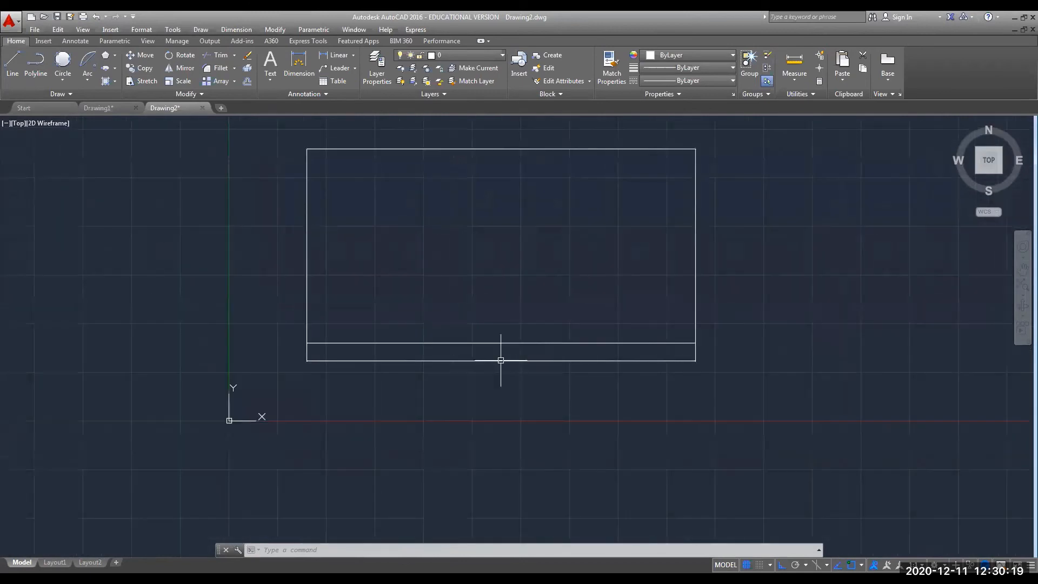
{"action": "scroll", "coordinate": [500, 359], "scroll_direction": "up", "scroll_amount": 2}
{"action": "middle_click_drag", "start_coordinate": [463, 237], "coordinate": [454, 280]}
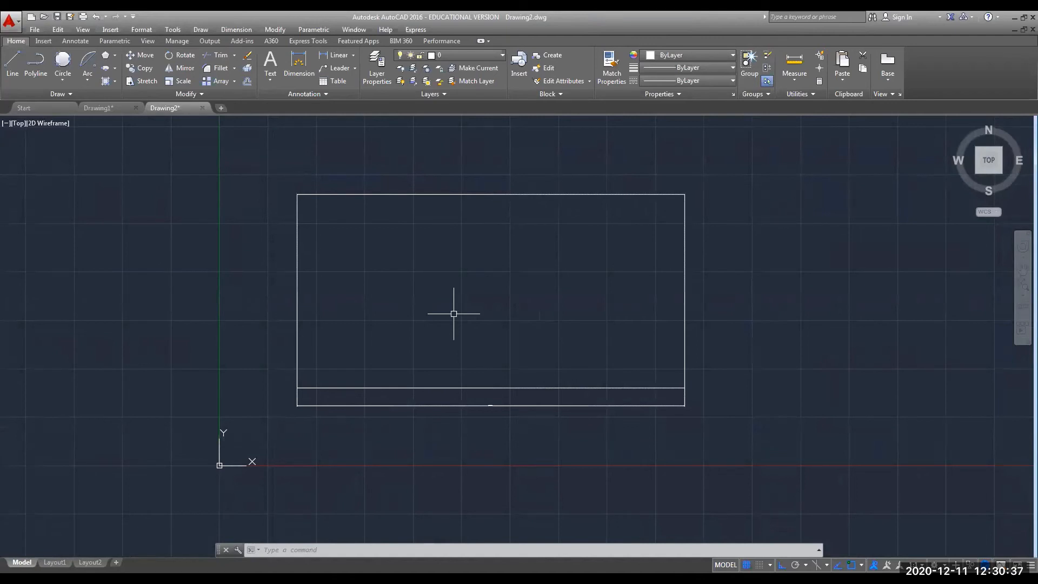
Open the Standard dimension style for modification with DIMSTYLE and show its line settings.
{"action": "type", "text": "DIM"}
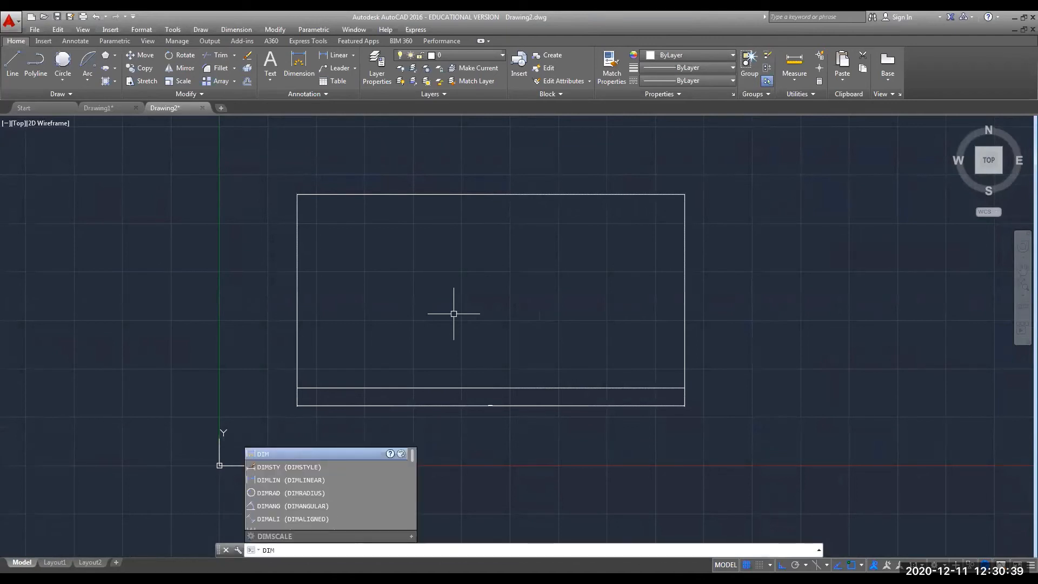
{"action": "type", "text": "sTYLe"}
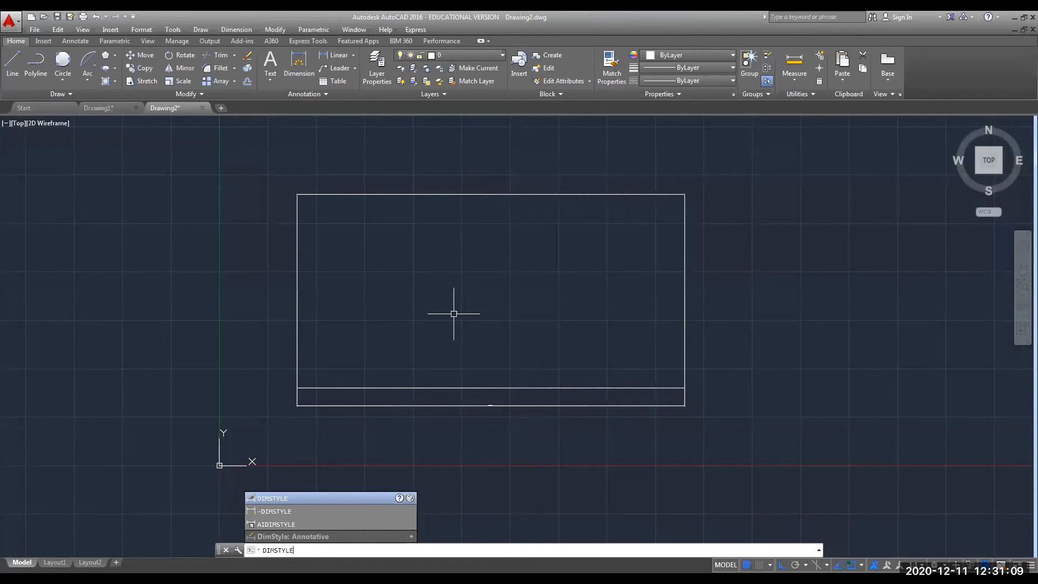
{"action": "key", "text": "Return"}
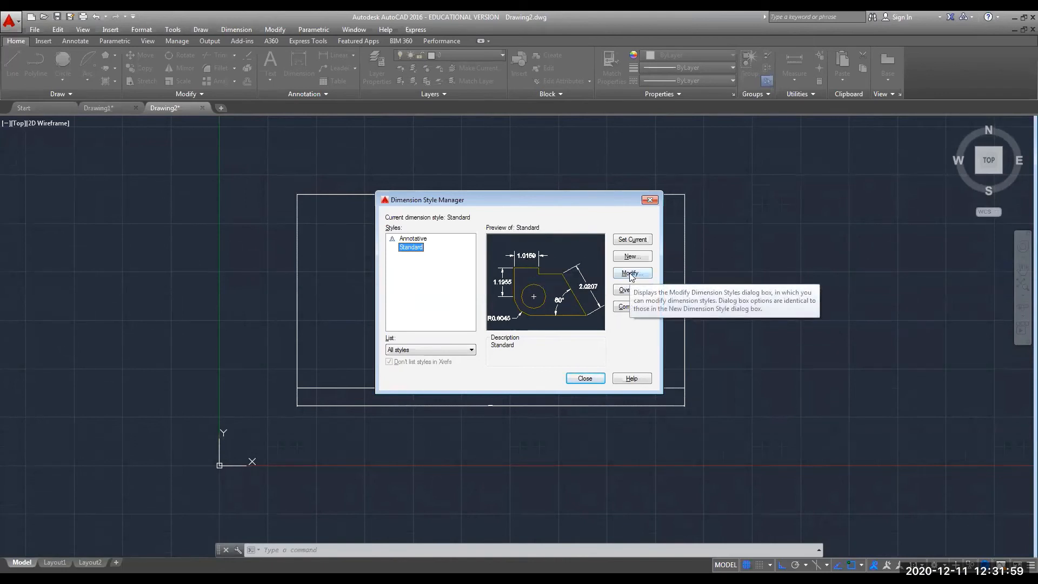
{"action": "left_click", "coordinate": [630, 274]}
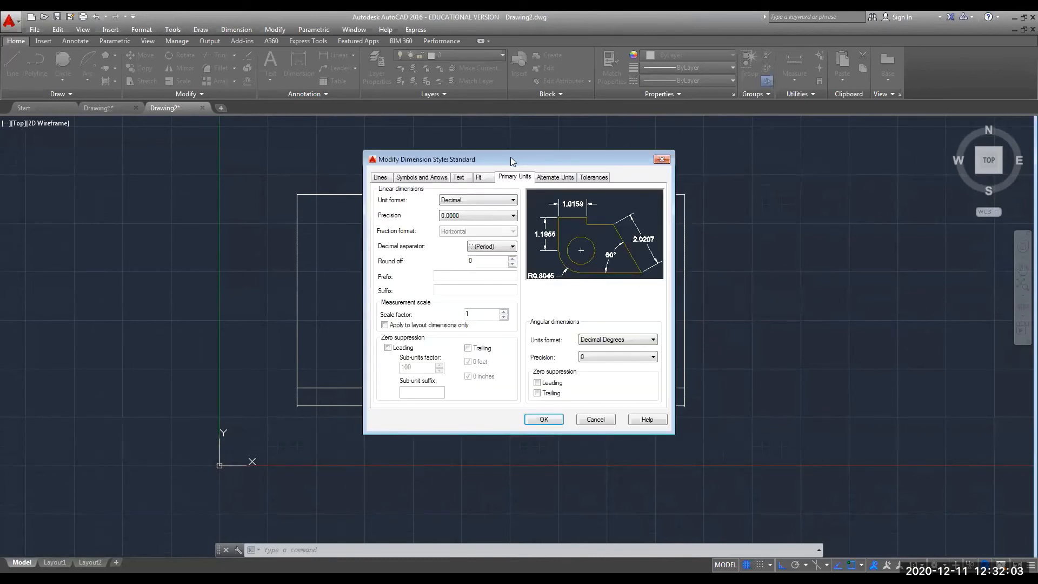
{"action": "left_click_drag", "start_coordinate": [510, 157], "coordinate": [171, 173]}
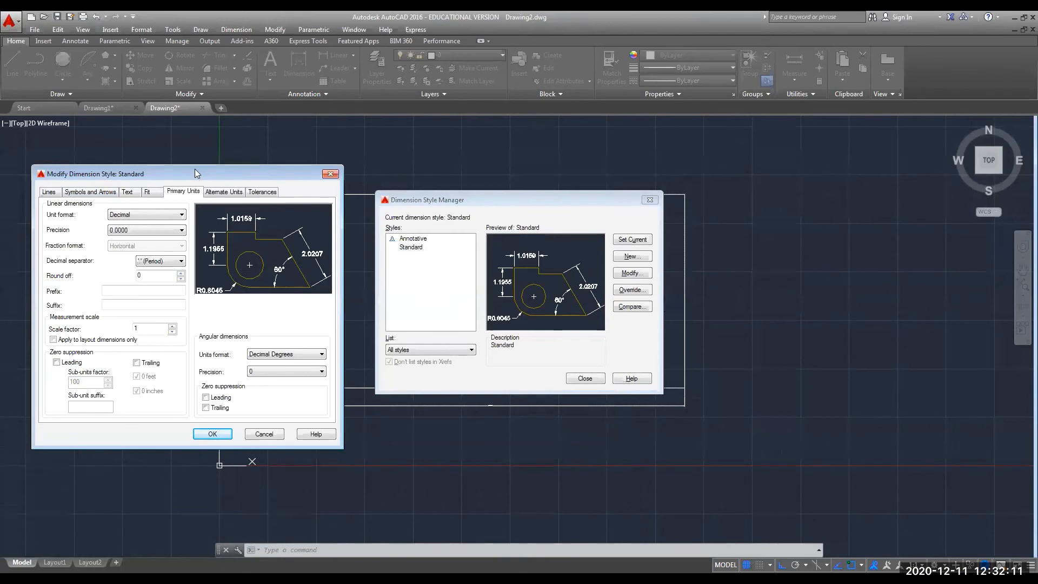
{"action": "left_click_drag", "start_coordinate": [198, 173], "coordinate": [531, 177]}
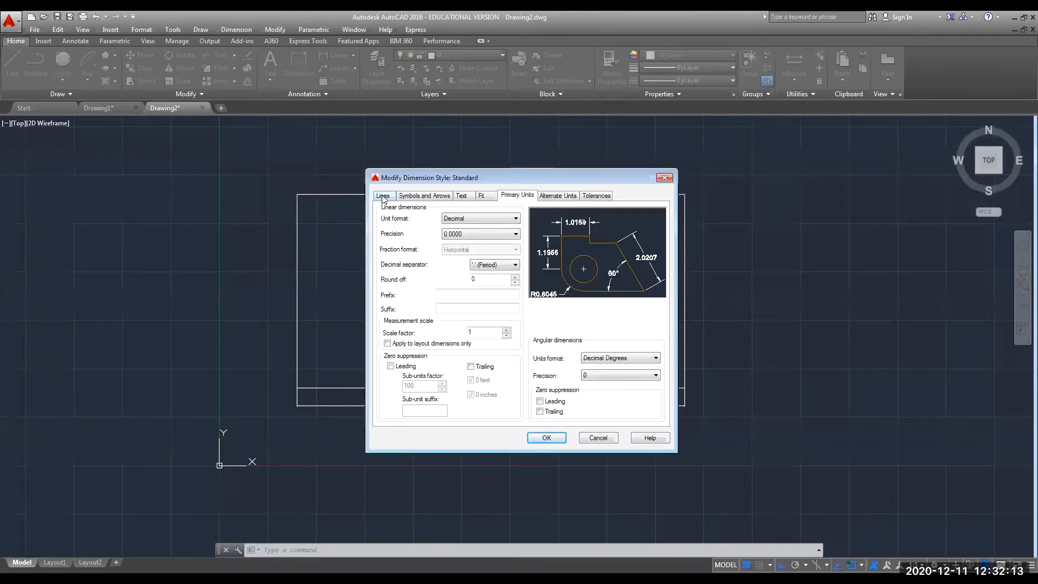
{"action": "left_click", "coordinate": [383, 197]}
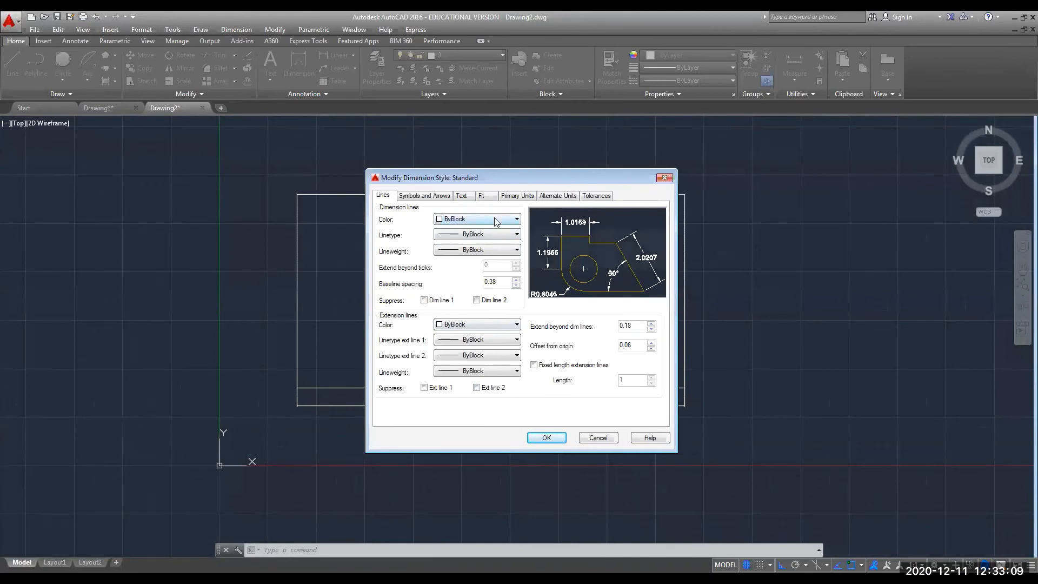
Set the colour of both the dimension lines and the extension lines to Green in the Standard style.
{"action": "left_click", "coordinate": [447, 220]}
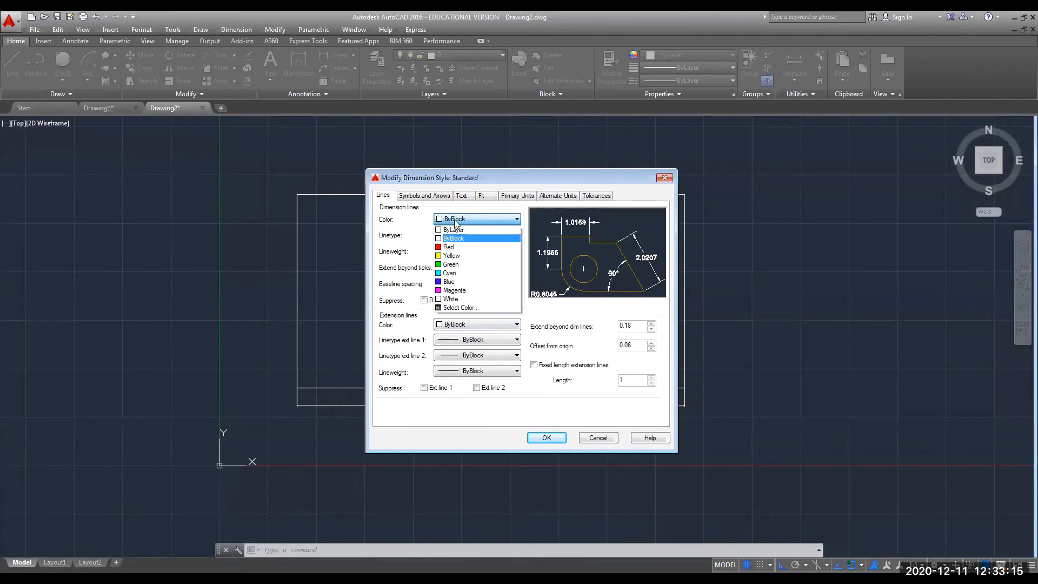
{"action": "left_click", "coordinate": [447, 265]}
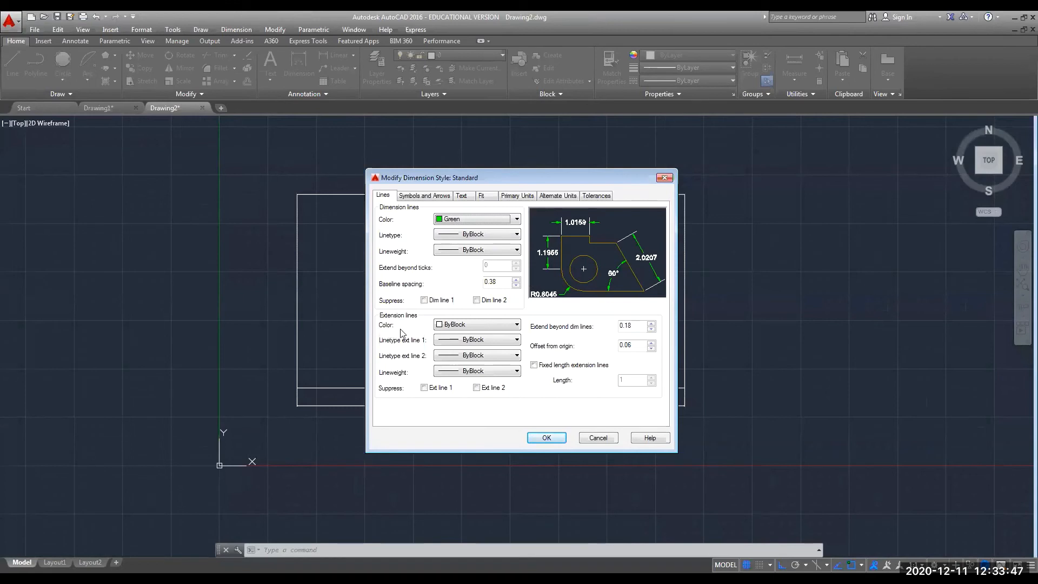
{"action": "left_click", "coordinate": [482, 325]}
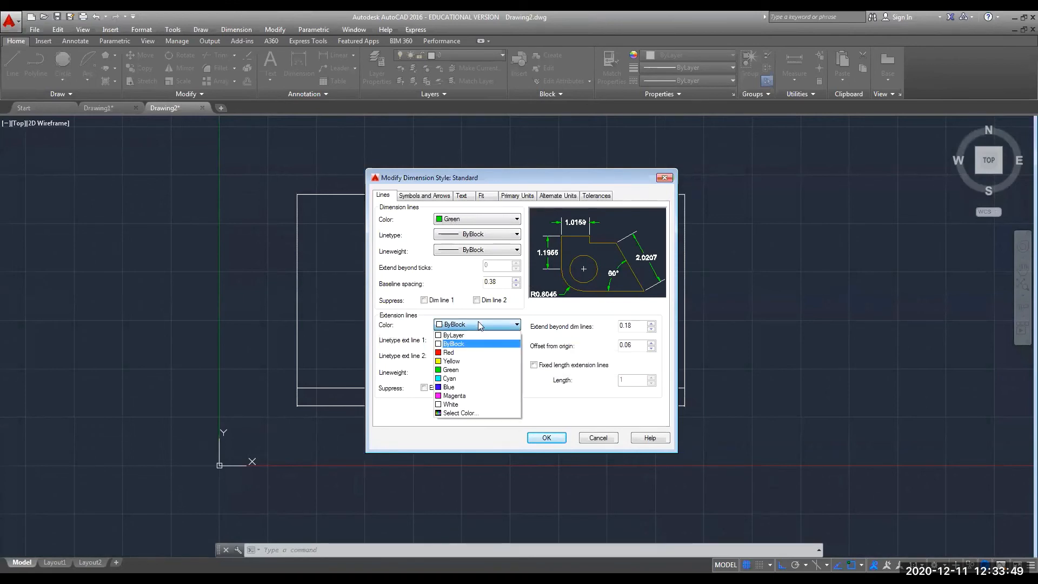
{"action": "left_click", "coordinate": [444, 372]}
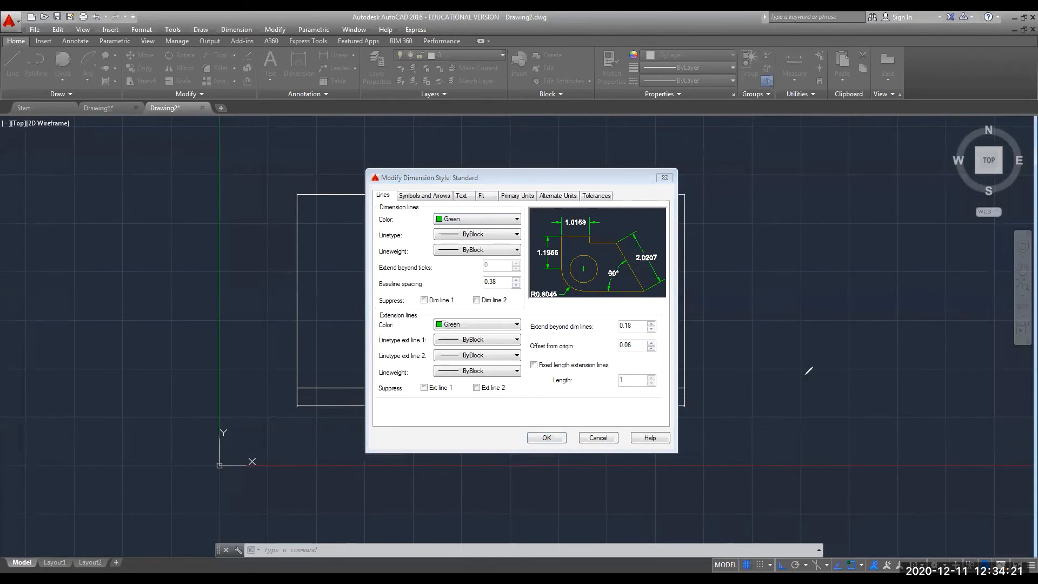
{"action": "left_click_drag", "start_coordinate": [773, 355], "coordinate": [931, 352]}
{"action": "left_click_drag", "start_coordinate": [769, 286], "coordinate": [762, 316]}
{"action": "left_click_drag", "start_coordinate": [762, 296], "coordinate": [767, 294]}
{"action": "key", "text": "ctrl+z"}
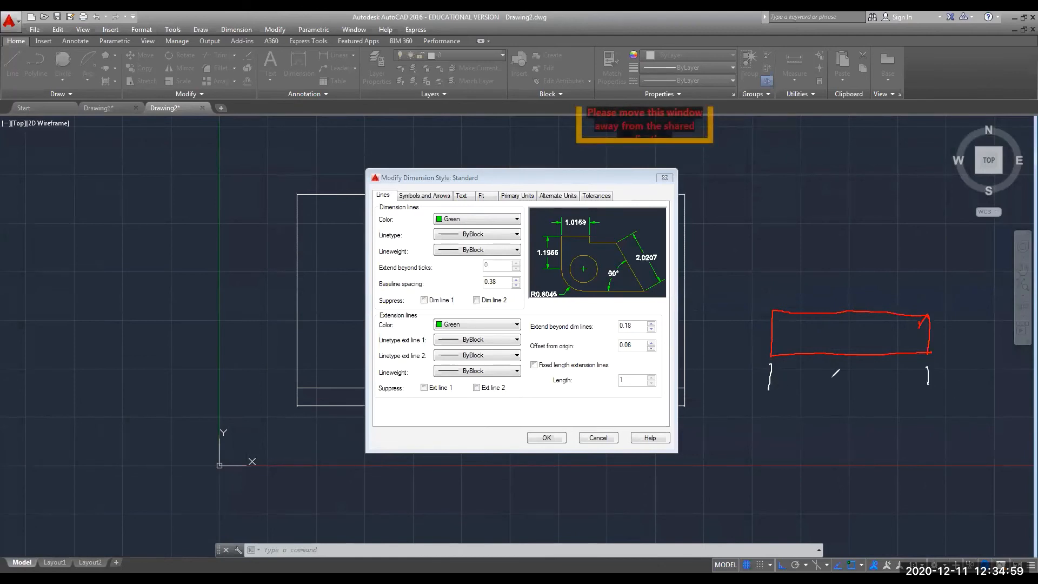
{"action": "mouse_move", "coordinate": [841, 373]}
{"action": "left_mouse_down"}
{"action": "mouse_move", "coordinate": [839, 384]}
{"action": "mouse_move", "coordinate": [848, 375]}
{"action": "mouse_move", "coordinate": [858, 384]}
{"action": "mouse_move", "coordinate": [858, 374]}
{"action": "mouse_move", "coordinate": [921, 375]}
{"action": "left_mouse_up"}
{"action": "left_click_drag", "start_coordinate": [922, 374], "coordinate": [925, 376]}
{"action": "left_click_drag", "start_coordinate": [925, 376], "coordinate": [918, 379]}
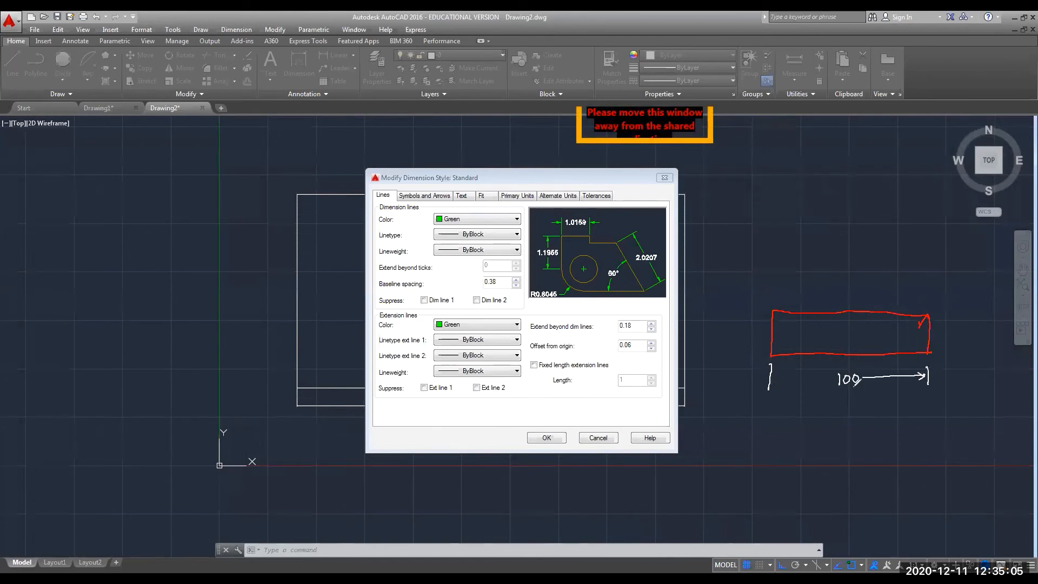
{"action": "mouse_move", "coordinate": [773, 379]}
{"action": "left_mouse_down"}
{"action": "mouse_move", "coordinate": [833, 378]}
{"action": "mouse_move", "coordinate": [783, 372]}
{"action": "mouse_move", "coordinate": [784, 384]}
{"action": "left_mouse_up"}
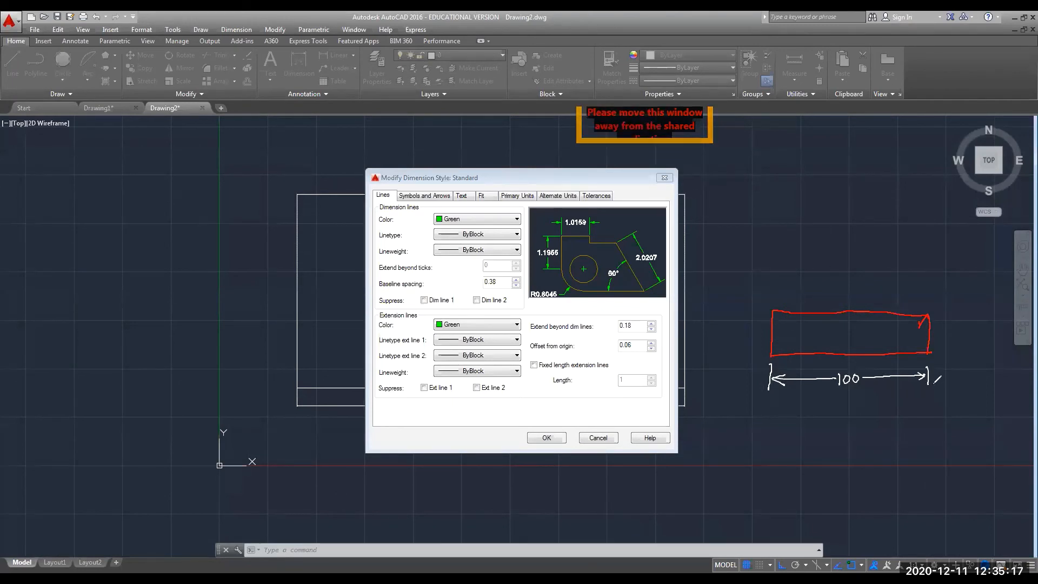
{"action": "mouse_move", "coordinate": [931, 380]}
{"action": "left_mouse_down"}
{"action": "mouse_move", "coordinate": [949, 418]}
{"action": "mouse_move", "coordinate": [948, 403]}
{"action": "mouse_move", "coordinate": [966, 418]}
{"action": "mouse_move", "coordinate": [954, 419]}
{"action": "mouse_move", "coordinate": [969, 417]}
{"action": "left_mouse_up"}
{"action": "mouse_move", "coordinate": [964, 405]}
{"action": "left_mouse_down"}
{"action": "mouse_move", "coordinate": [998, 412]}
{"action": "mouse_move", "coordinate": [1014, 403]}
{"action": "left_mouse_up"}
{"action": "left_click", "coordinate": [1009, 397]}
{"action": "mouse_move", "coordinate": [1021, 401]}
{"action": "left_mouse_down"}
{"action": "mouse_move", "coordinate": [1031, 411]}
{"action": "mouse_move", "coordinate": [991, 432]}
{"action": "left_mouse_up"}
{"action": "left_click_drag", "start_coordinate": [994, 427], "coordinate": [1019, 427]}
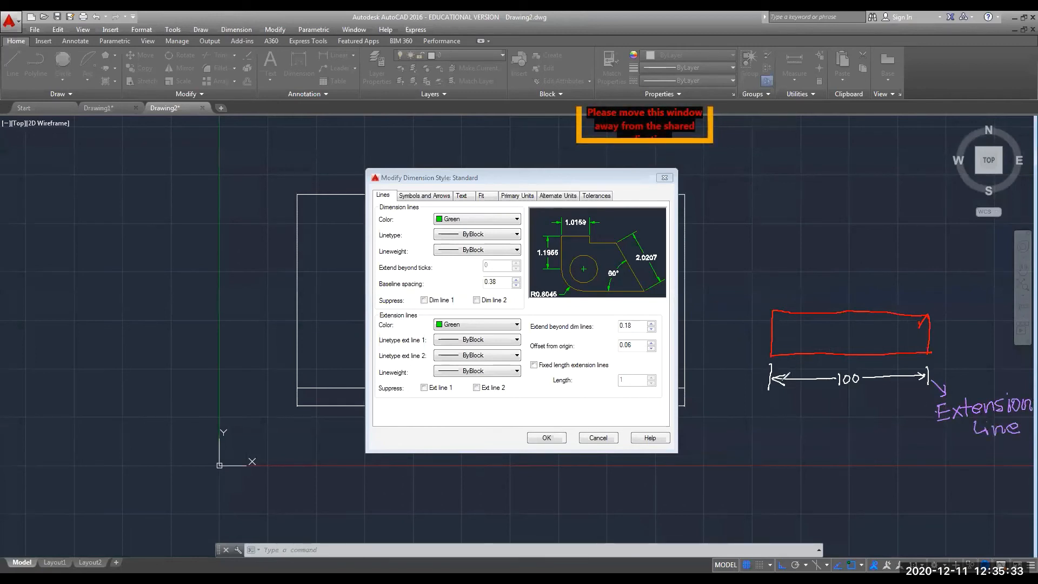
{"action": "left_click_drag", "start_coordinate": [797, 384], "coordinate": [794, 417]}
{"action": "mouse_move", "coordinate": [783, 411]}
{"action": "left_mouse_down"}
{"action": "mouse_move", "coordinate": [794, 419]}
{"action": "mouse_move", "coordinate": [808, 405]}
{"action": "left_mouse_up"}
{"action": "mouse_move", "coordinate": [762, 432]}
{"action": "left_mouse_down"}
{"action": "mouse_move", "coordinate": [781, 446]}
{"action": "mouse_move", "coordinate": [843, 442]}
{"action": "mouse_move", "coordinate": [851, 428]}
{"action": "mouse_move", "coordinate": [874, 439]}
{"action": "left_mouse_up"}
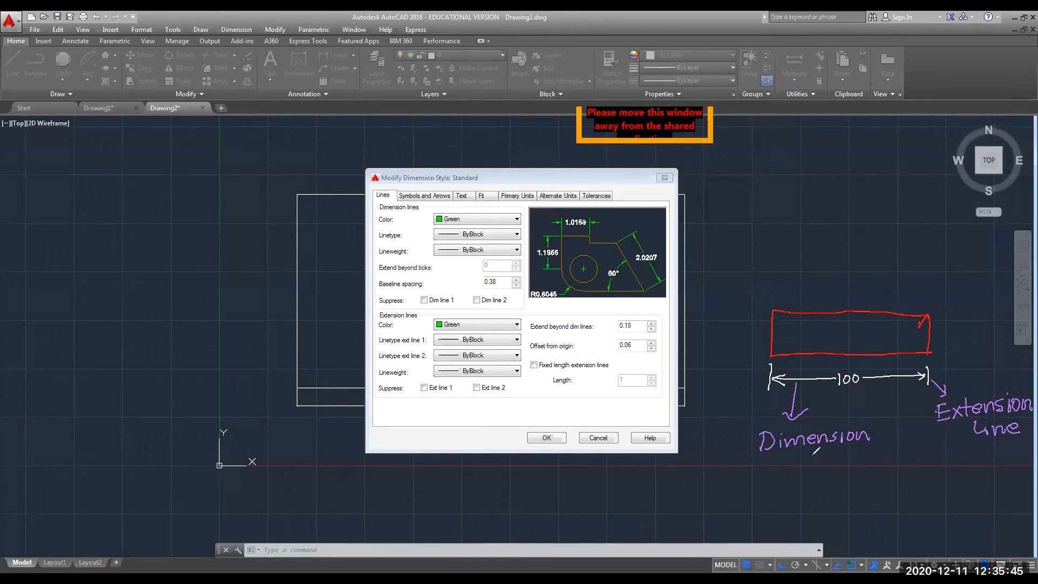
{"action": "mouse_move", "coordinate": [807, 457]}
{"action": "left_mouse_down"}
{"action": "mouse_move", "coordinate": [821, 469]}
{"action": "mouse_move", "coordinate": [834, 451]}
{"action": "mouse_move", "coordinate": [840, 469]}
{"action": "mouse_move", "coordinate": [853, 458]}
{"action": "mouse_move", "coordinate": [854, 468]}
{"action": "left_mouse_up"}
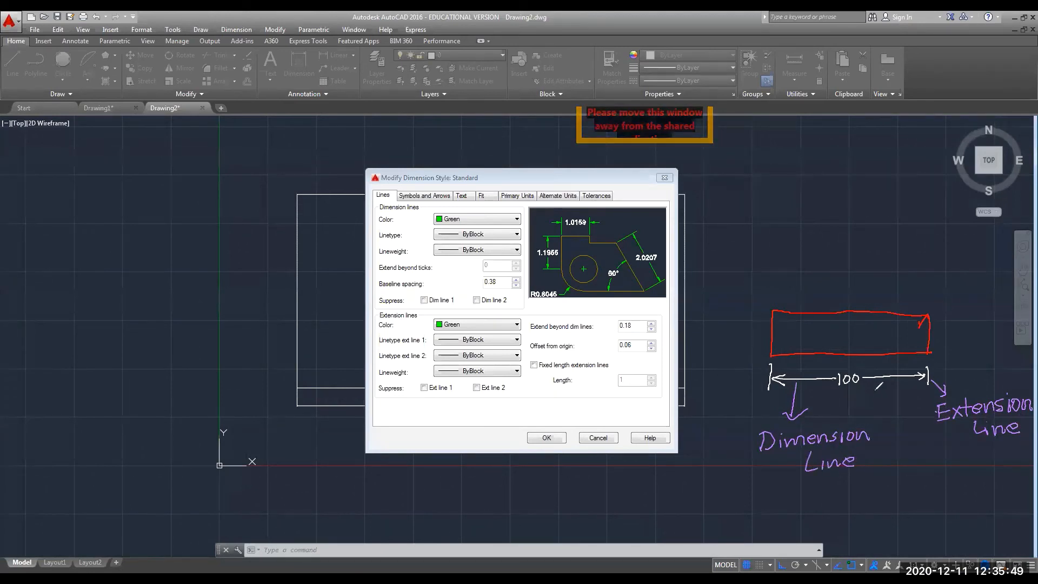
Annotate the freehand sketch by circling the 100 value and labelling it "Dimension Text" with an arrow.
{"action": "mouse_move", "coordinate": [839, 366]}
{"action": "left_mouse_down"}
{"action": "mouse_move", "coordinate": [833, 387]}
{"action": "mouse_move", "coordinate": [863, 381]}
{"action": "mouse_move", "coordinate": [852, 365]}
{"action": "mouse_move", "coordinate": [902, 444]}
{"action": "mouse_move", "coordinate": [915, 421]}
{"action": "left_mouse_up"}
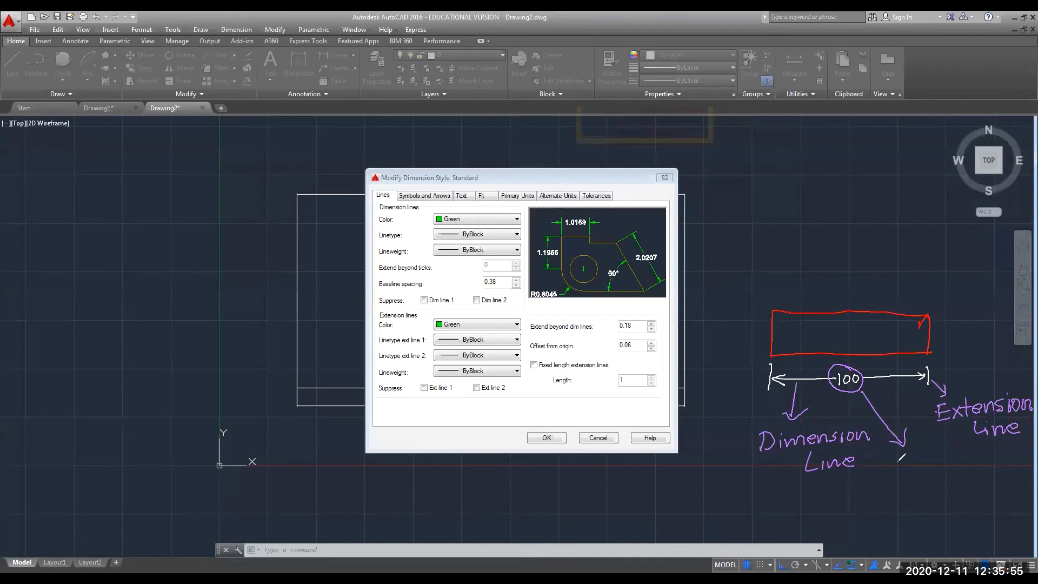
{"action": "left_click_drag", "start_coordinate": [898, 458], "coordinate": [899, 474]}
{"action": "mouse_move", "coordinate": [917, 464]}
{"action": "left_mouse_down"}
{"action": "mouse_move", "coordinate": [915, 473]}
{"action": "mouse_move", "coordinate": [954, 459]}
{"action": "mouse_move", "coordinate": [974, 472]}
{"action": "mouse_move", "coordinate": [991, 461]}
{"action": "mouse_move", "coordinate": [1007, 468]}
{"action": "left_mouse_up"}
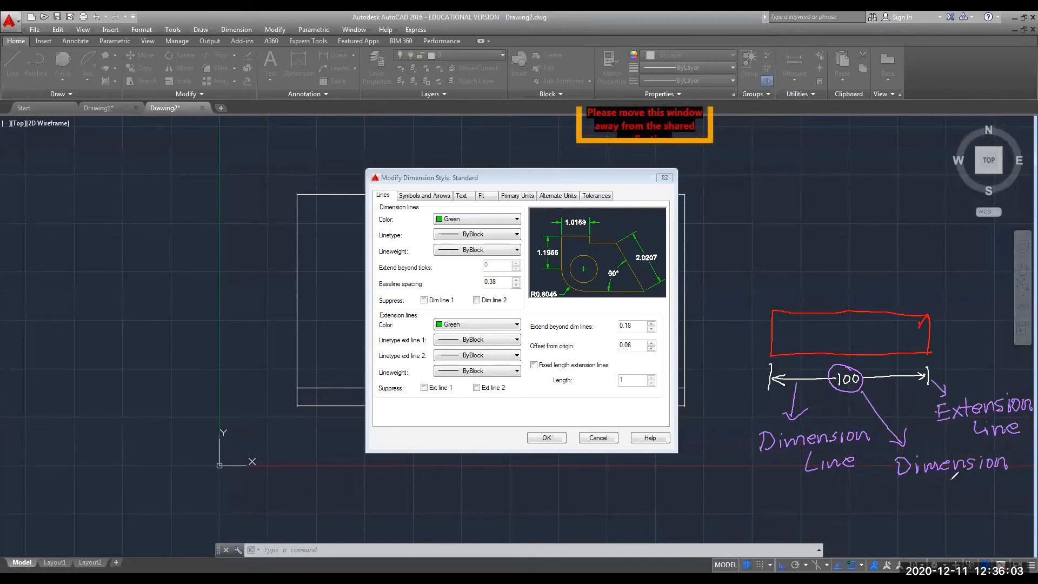
{"action": "mouse_move", "coordinate": [932, 474]}
{"action": "left_mouse_down"}
{"action": "mouse_move", "coordinate": [958, 472]}
{"action": "mouse_move", "coordinate": [950, 496]}
{"action": "mouse_move", "coordinate": [980, 496]}
{"action": "left_mouse_up"}
{"action": "left_click_drag", "start_coordinate": [974, 484], "coordinate": [985, 483]}
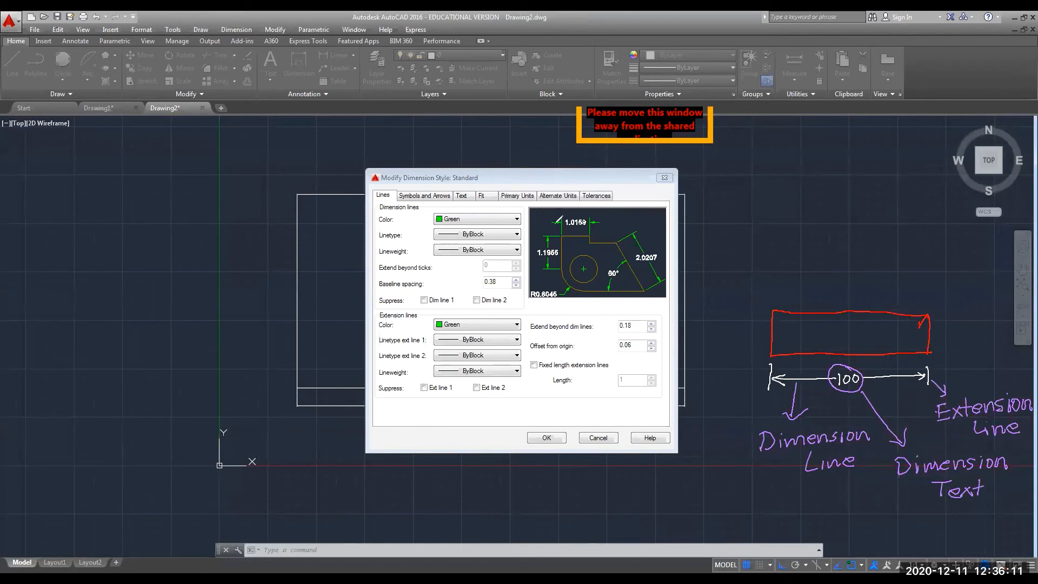
Mark the dimension arrows in the preview and both Green line colour settings with pen strokes, and erase these marks.
{"action": "mouse_move", "coordinate": [542, 223]}
{"action": "left_mouse_down"}
{"action": "mouse_move", "coordinate": [608, 220]}
{"action": "mouse_move", "coordinate": [589, 221]}
{"action": "mouse_move", "coordinate": [599, 228]}
{"action": "left_mouse_up"}
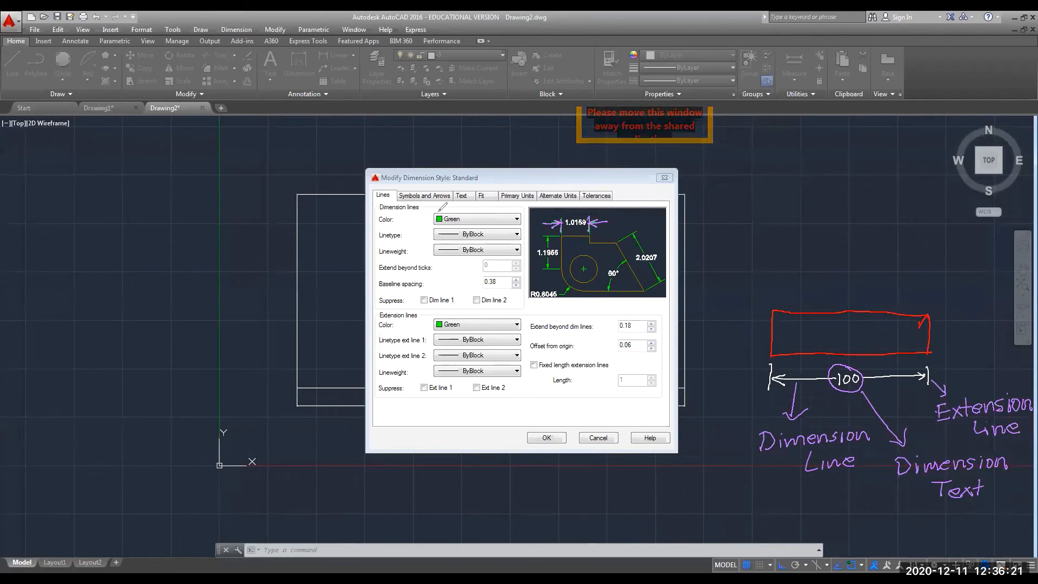
{"action": "mouse_move", "coordinate": [380, 212]}
{"action": "left_mouse_down"}
{"action": "mouse_move", "coordinate": [414, 208]}
{"action": "mouse_move", "coordinate": [448, 223]}
{"action": "mouse_move", "coordinate": [455, 215]}
{"action": "left_mouse_up"}
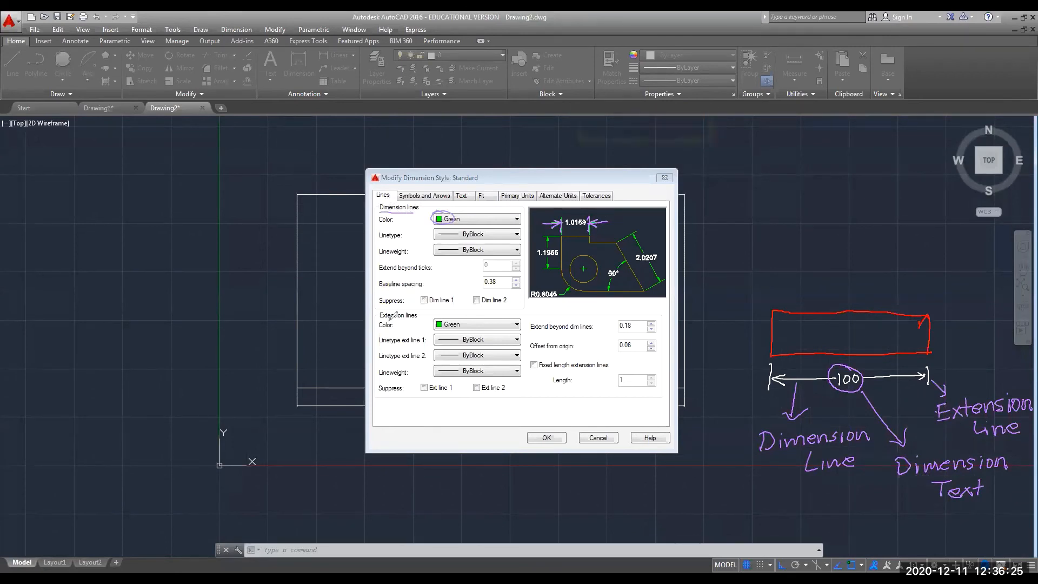
{"action": "mouse_move", "coordinate": [375, 320]}
{"action": "left_mouse_down"}
{"action": "mouse_move", "coordinate": [418, 319]}
{"action": "mouse_move", "coordinate": [439, 331]}
{"action": "mouse_move", "coordinate": [463, 323]}
{"action": "mouse_move", "coordinate": [452, 320]}
{"action": "left_mouse_up"}
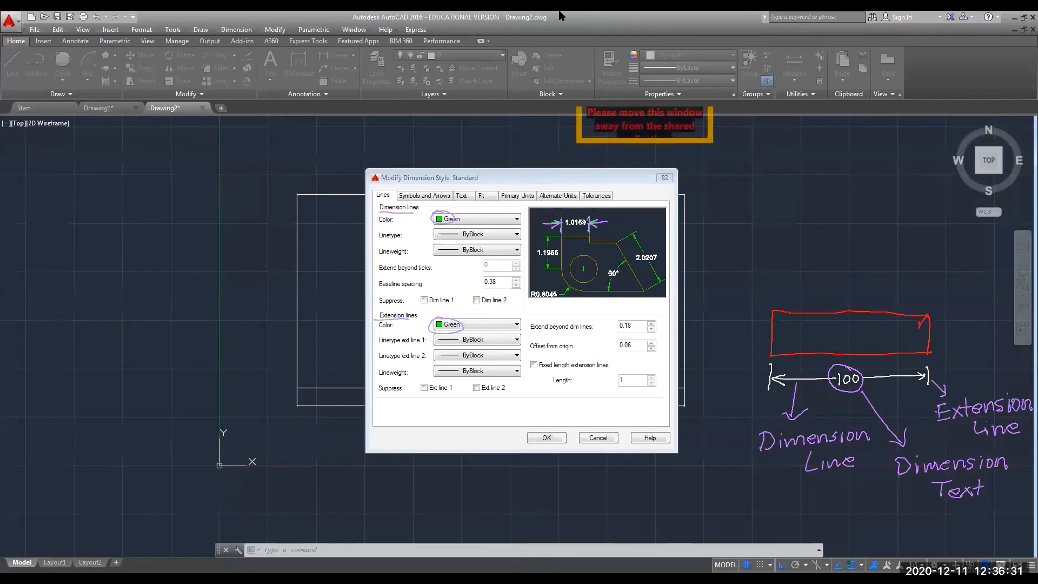
{"action": "mouse_move", "coordinate": [458, 226]}
{"action": "left_mouse_down"}
{"action": "mouse_move", "coordinate": [424, 205]}
{"action": "mouse_move", "coordinate": [404, 214]}
{"action": "mouse_move", "coordinate": [396, 320]}
{"action": "mouse_move", "coordinate": [453, 328]}
{"action": "left_mouse_up"}
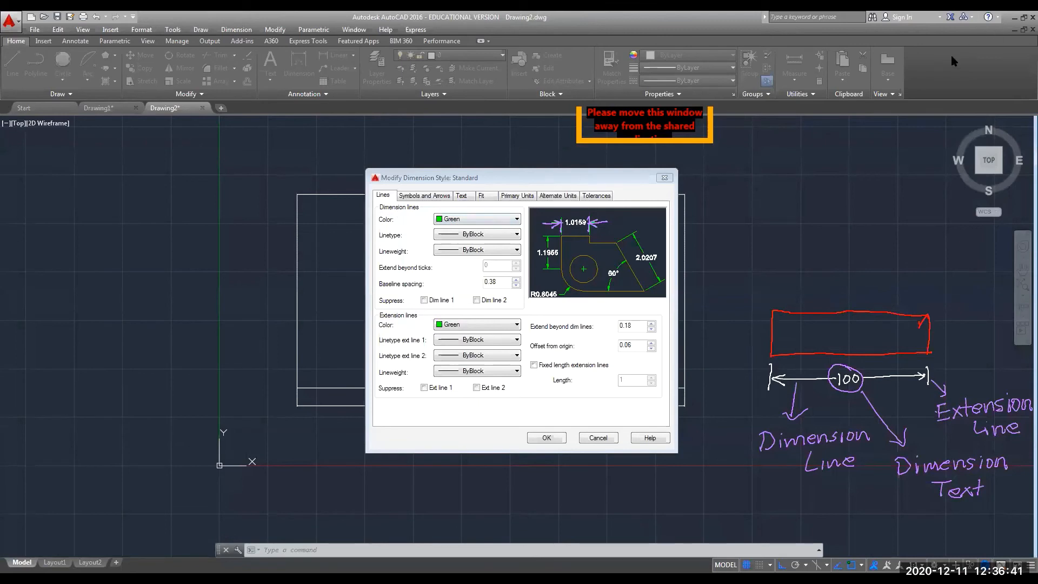
{"action": "mouse_move", "coordinate": [550, 223]}
{"action": "left_mouse_down"}
{"action": "mouse_move", "coordinate": [606, 220]}
{"action": "mouse_move", "coordinate": [595, 228]}
{"action": "left_mouse_up"}
Set the arrow size of the Standard dimension style to 3.
{"action": "left_click", "coordinate": [424, 196]}
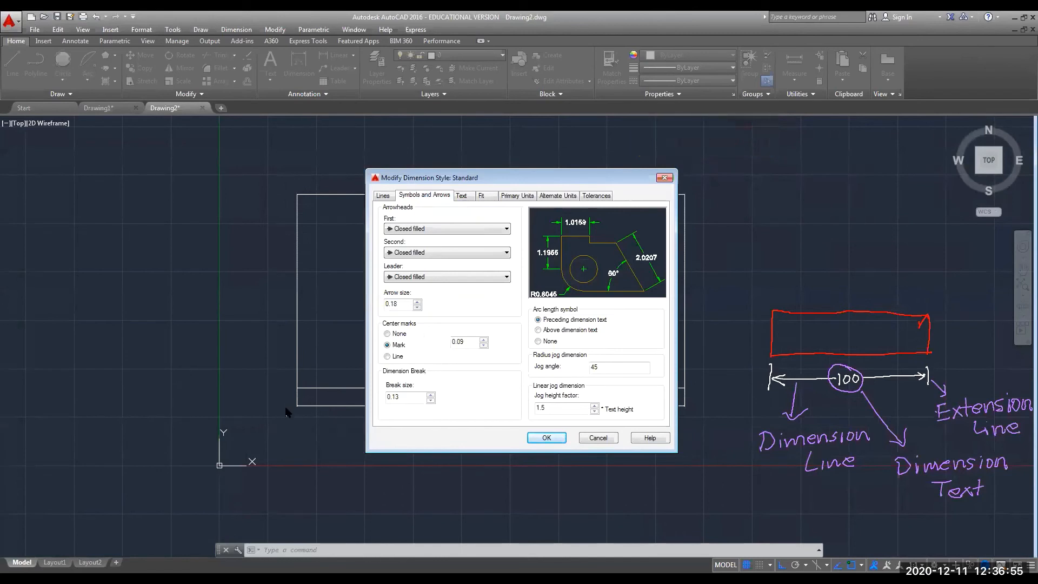
{"action": "double_click", "coordinate": [405, 304]}
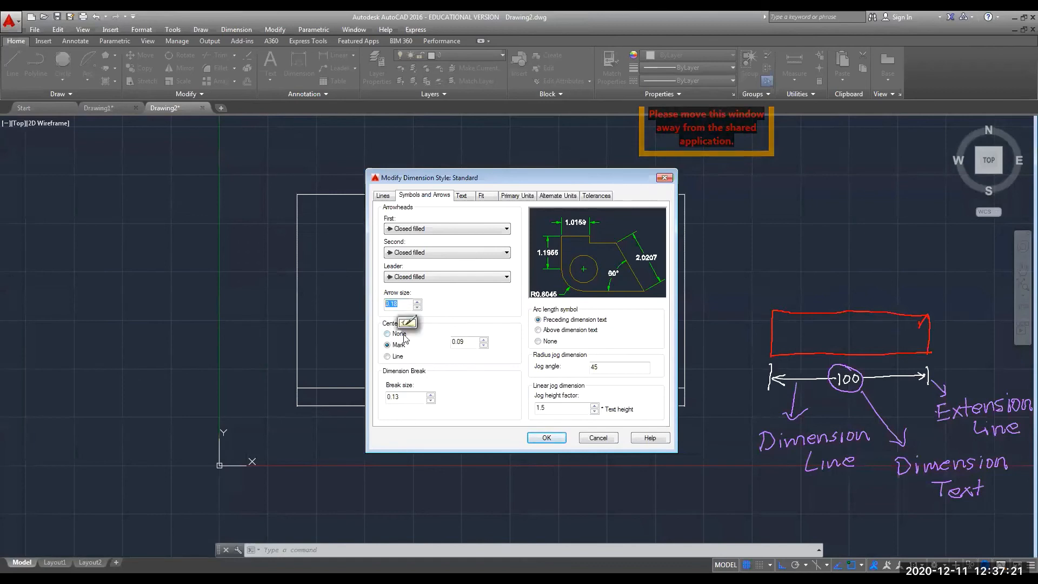
{"action": "type", "text": "3"}
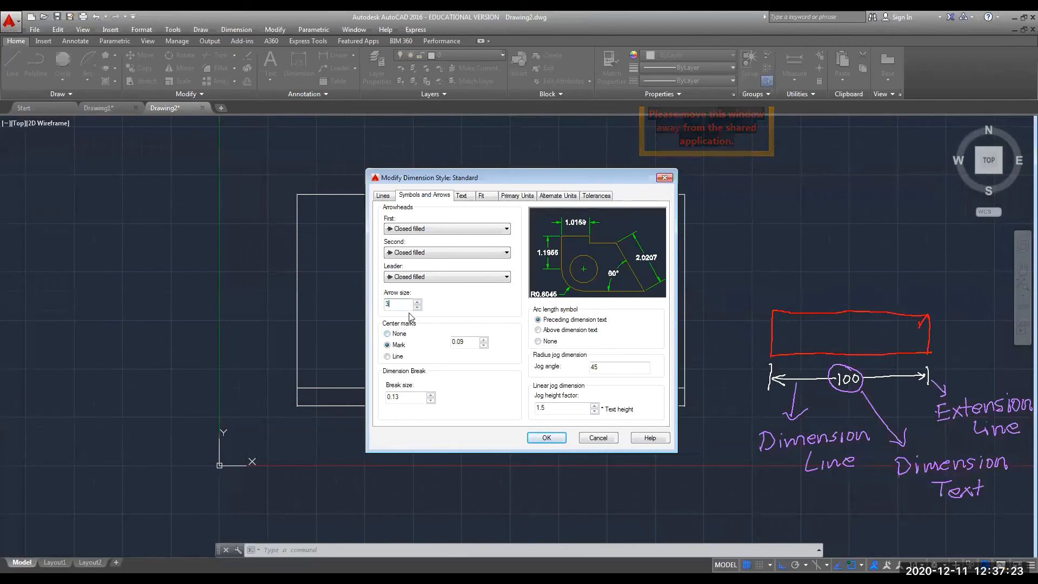
Choose Closed filled for both the first and second arrowheads of the Standard style.
{"action": "left_click", "coordinate": [456, 229]}
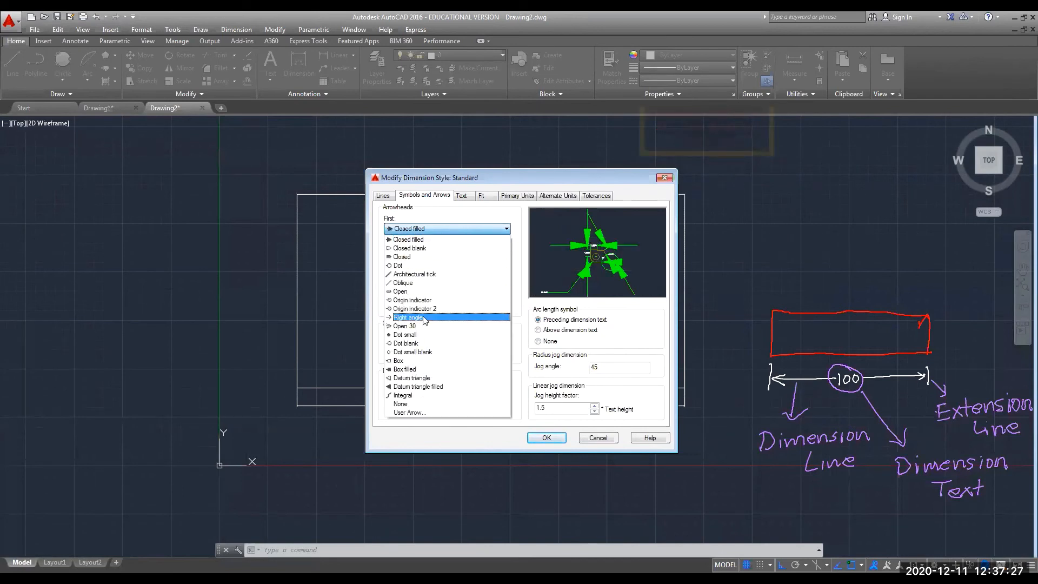
{"action": "left_click", "coordinate": [415, 241]}
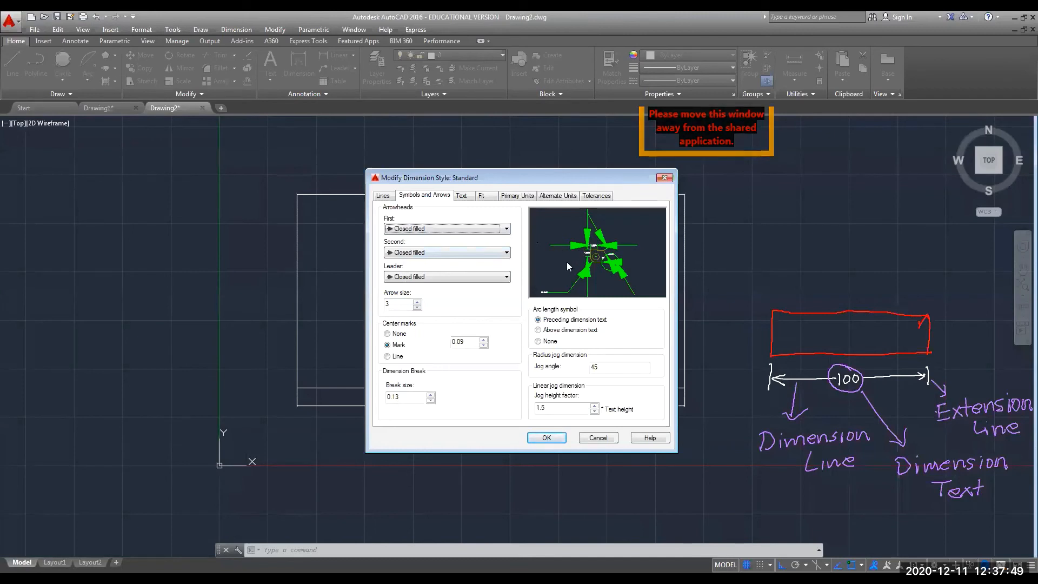
{"action": "left_click", "coordinate": [474, 253]}
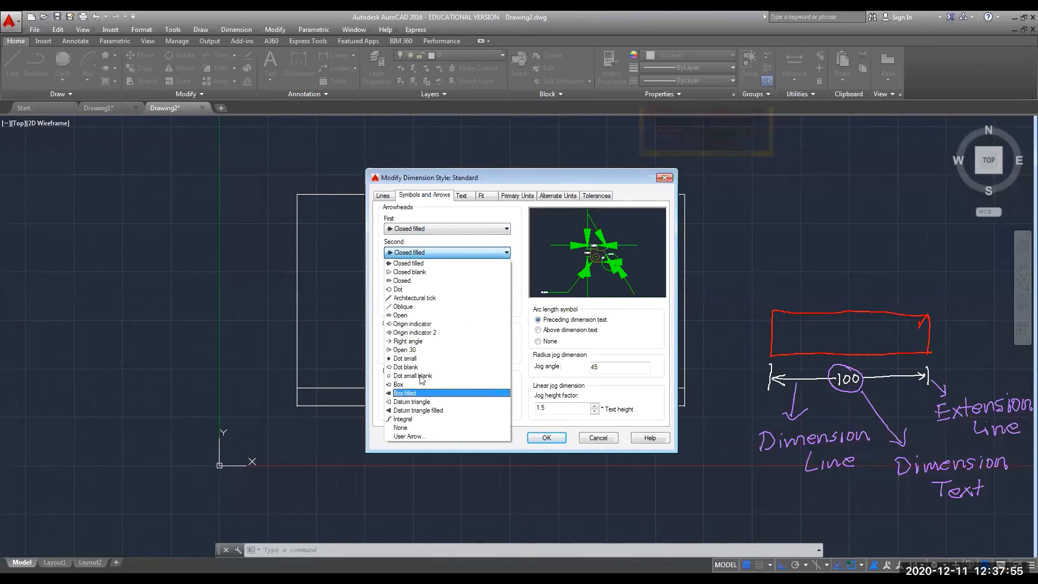
{"action": "left_click", "coordinate": [416, 264]}
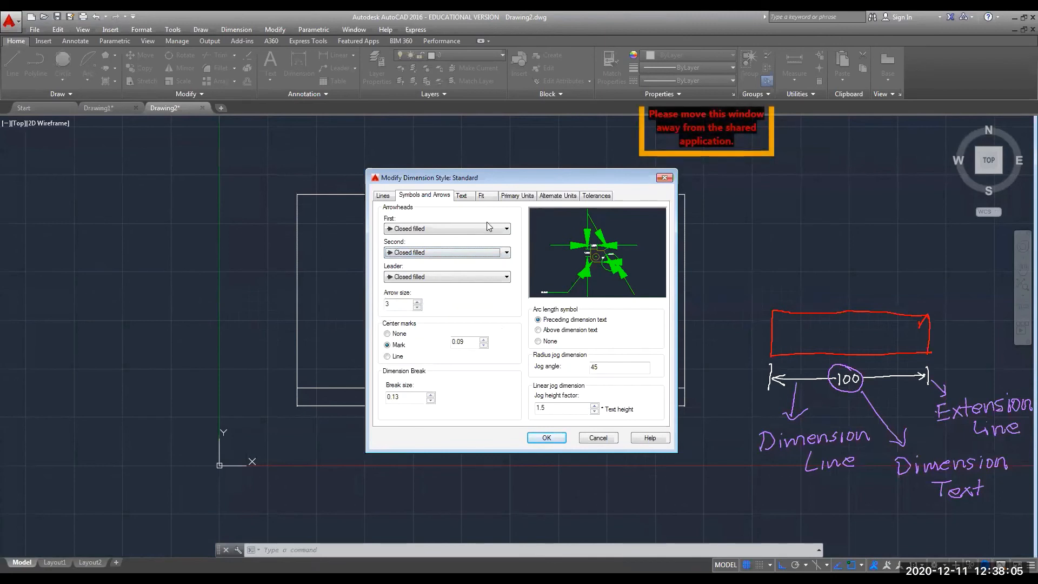
Set the dimension text height of the Standard style to 8.
{"action": "left_click", "coordinate": [464, 194]}
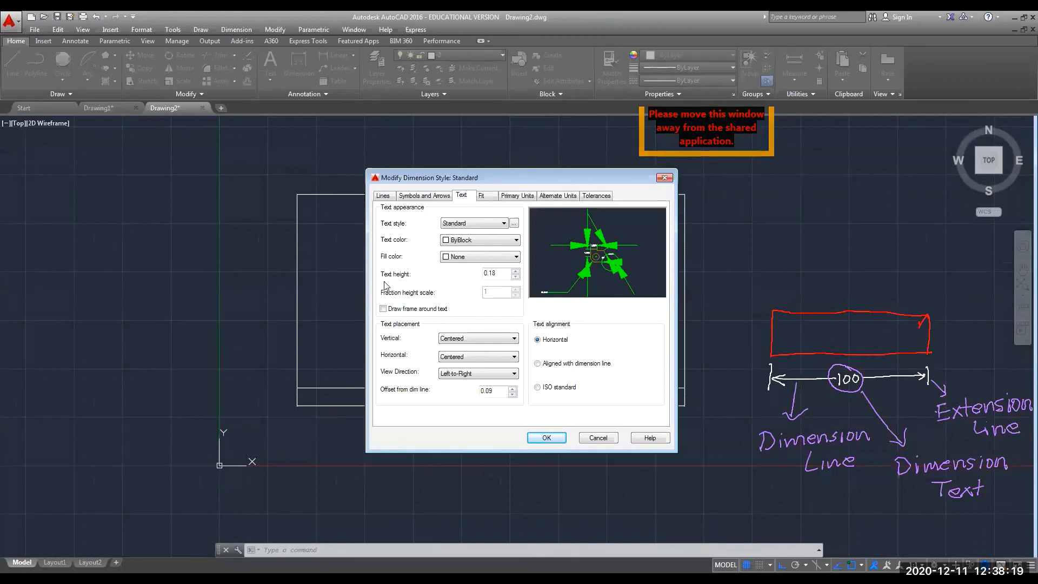
{"action": "double_click", "coordinate": [485, 273]}
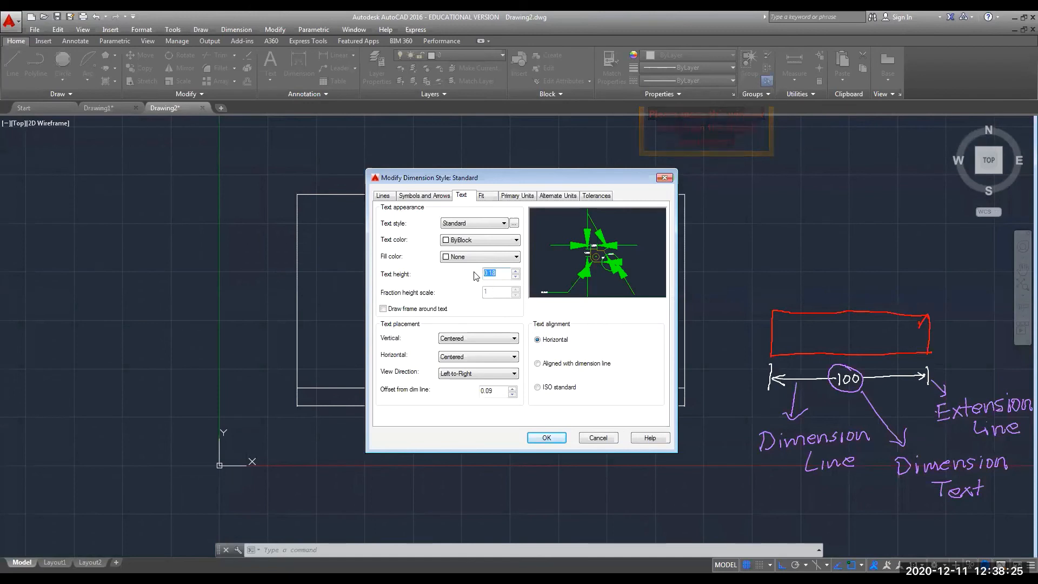
{"action": "key", "text": "BackSpace"}
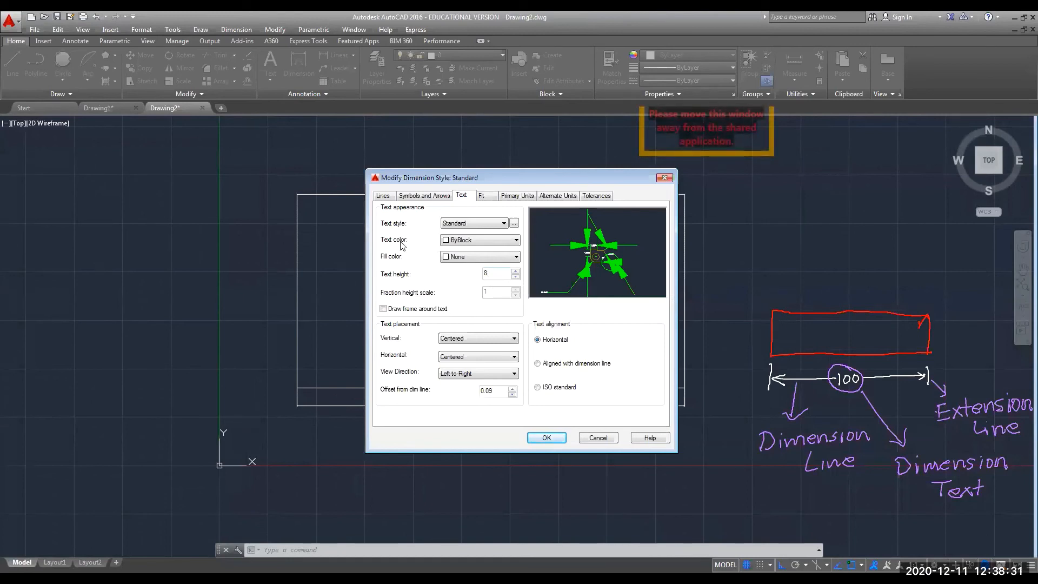
Choose the Standard text style for the dimension text and set its colour to Yellow.
{"action": "left_click", "coordinate": [476, 223]}
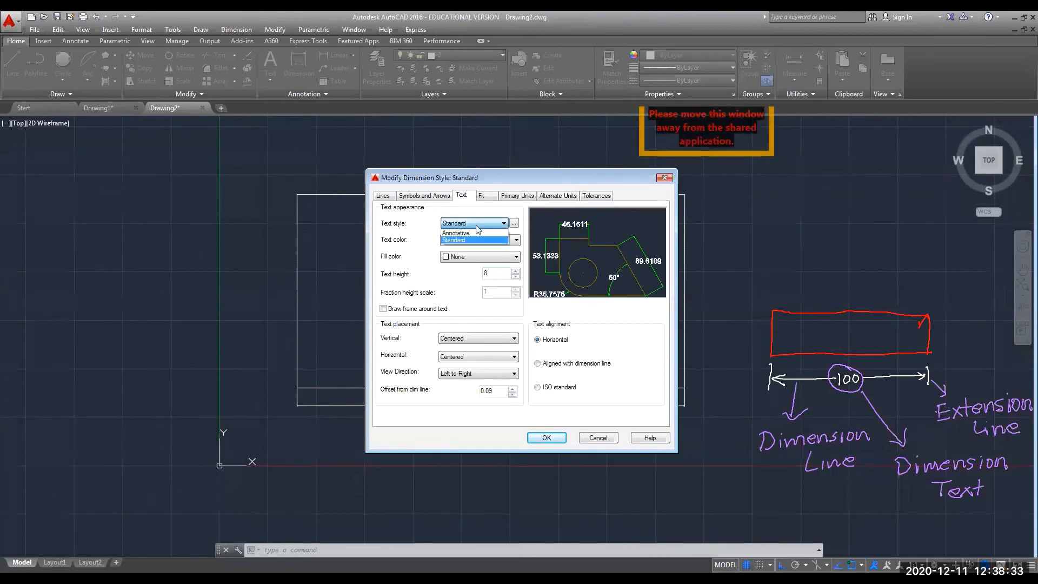
{"action": "left_click", "coordinate": [459, 240]}
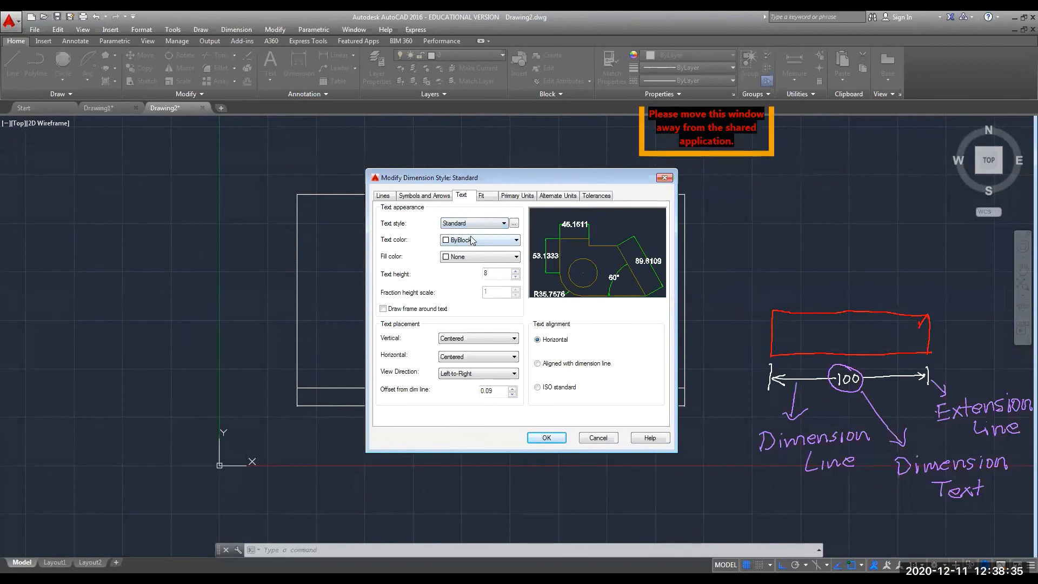
{"action": "left_click", "coordinate": [489, 240]}
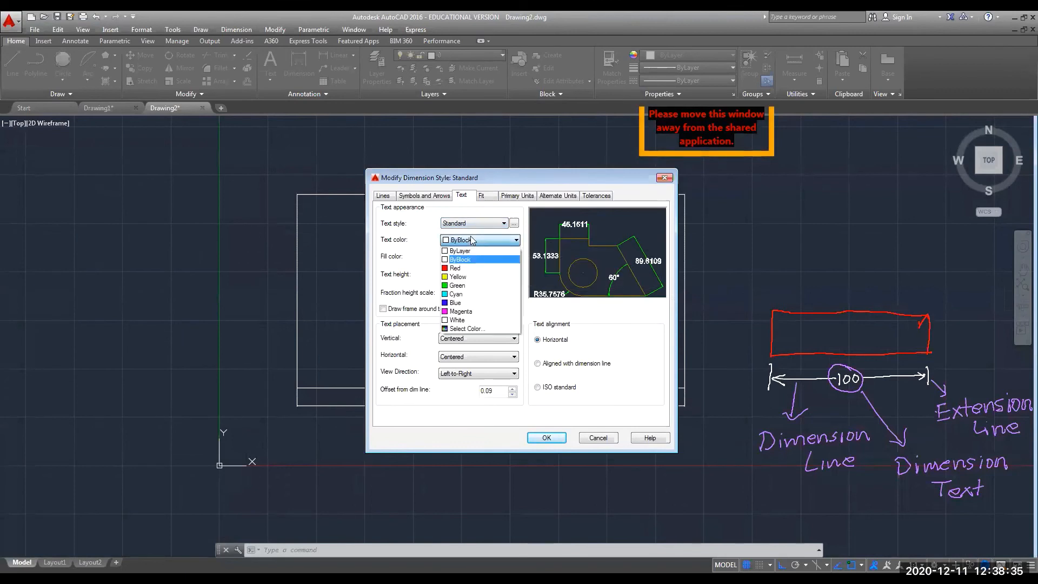
{"action": "left_click", "coordinate": [476, 277]}
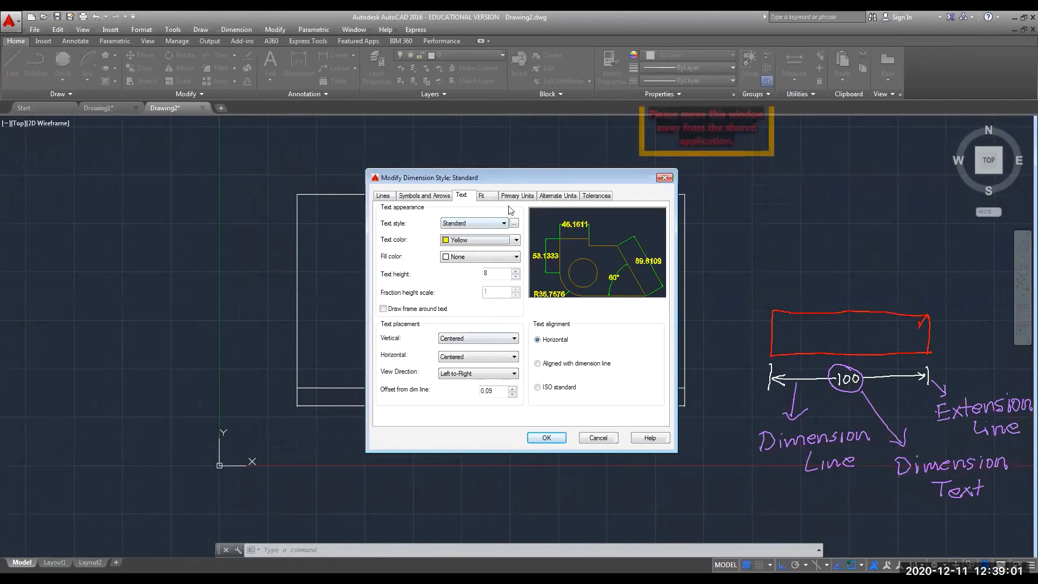
Set the precision of the linear dimensions in the primary units to 0.
{"action": "left_click", "coordinate": [492, 198]}
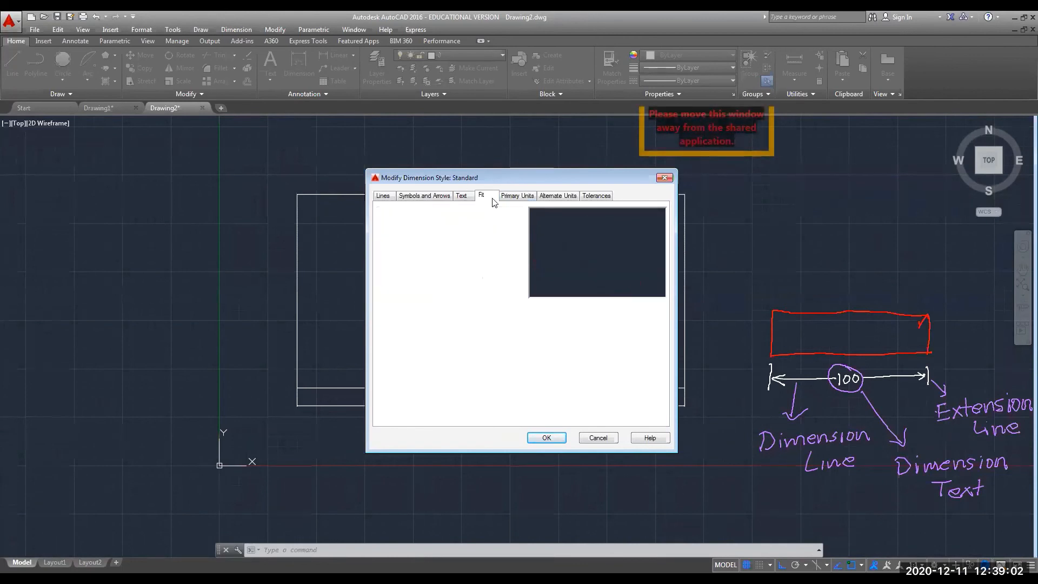
{"action": "left_click", "coordinate": [523, 201]}
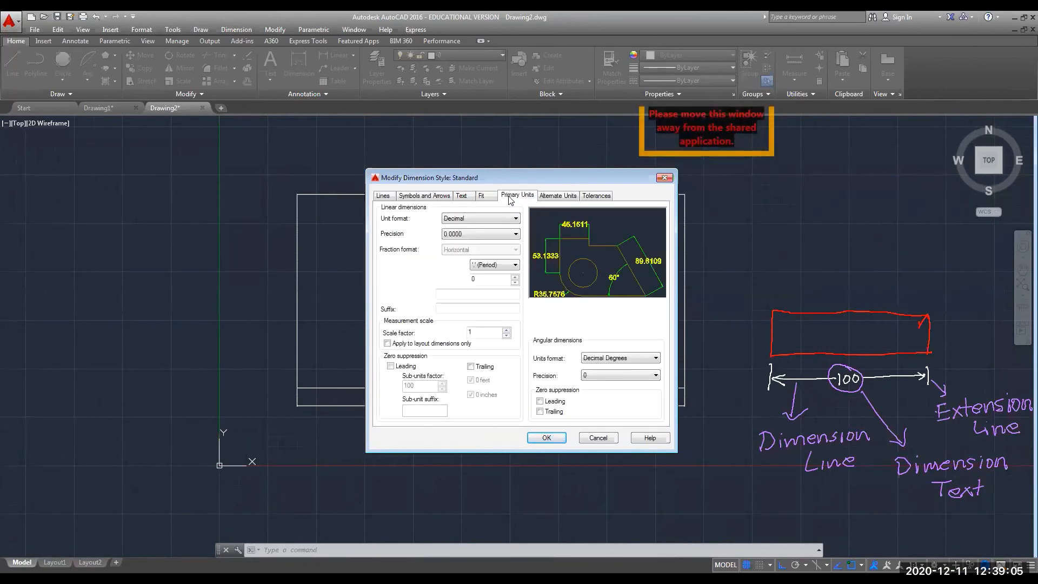
{"action": "left_click", "coordinate": [499, 234]}
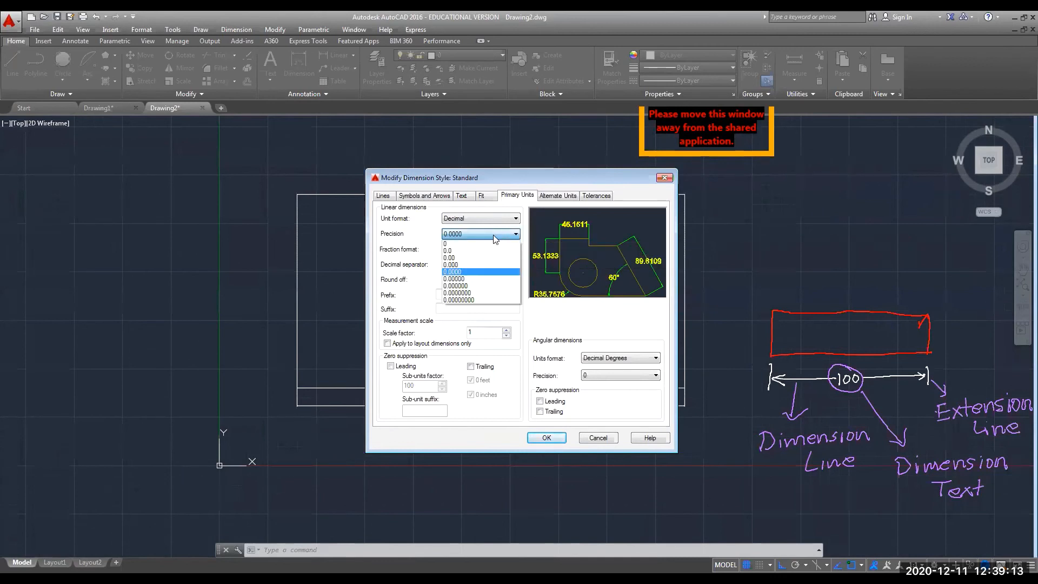
{"action": "left_click", "coordinate": [489, 241]}
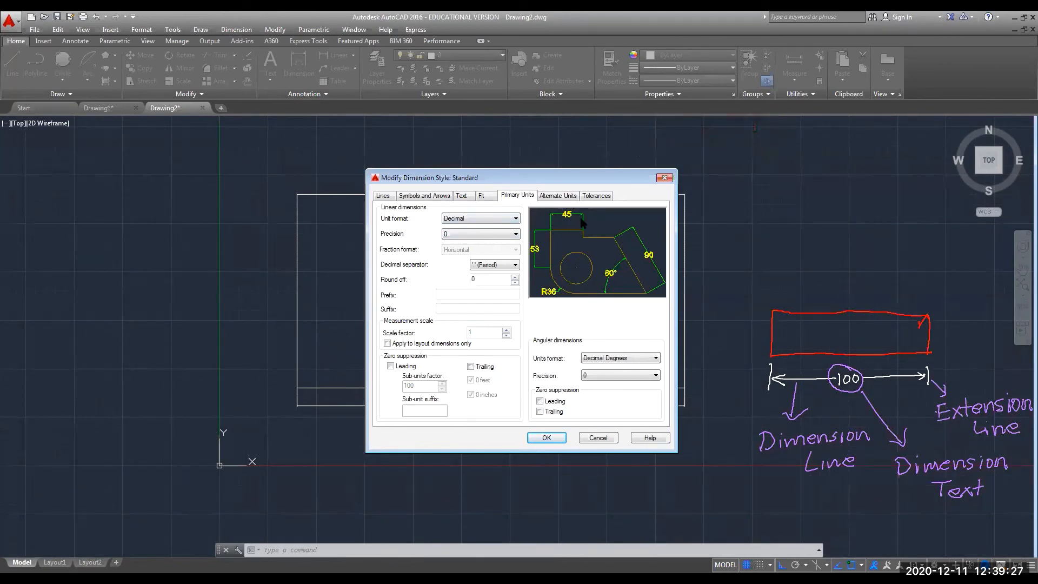
Try linear dimension precisions of 0.0, 0.00 and 0.000 in turn, and return the precision to 0.
{"action": "left_click", "coordinate": [465, 234]}
{"action": "left_click", "coordinate": [459, 251]}
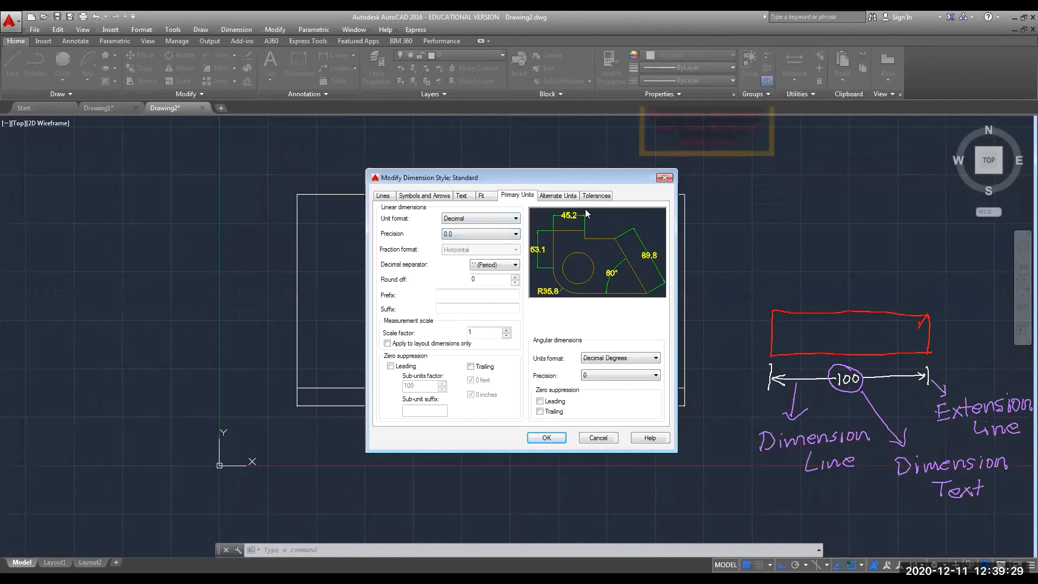
{"action": "left_click", "coordinate": [493, 235]}
{"action": "left_click", "coordinate": [489, 259]}
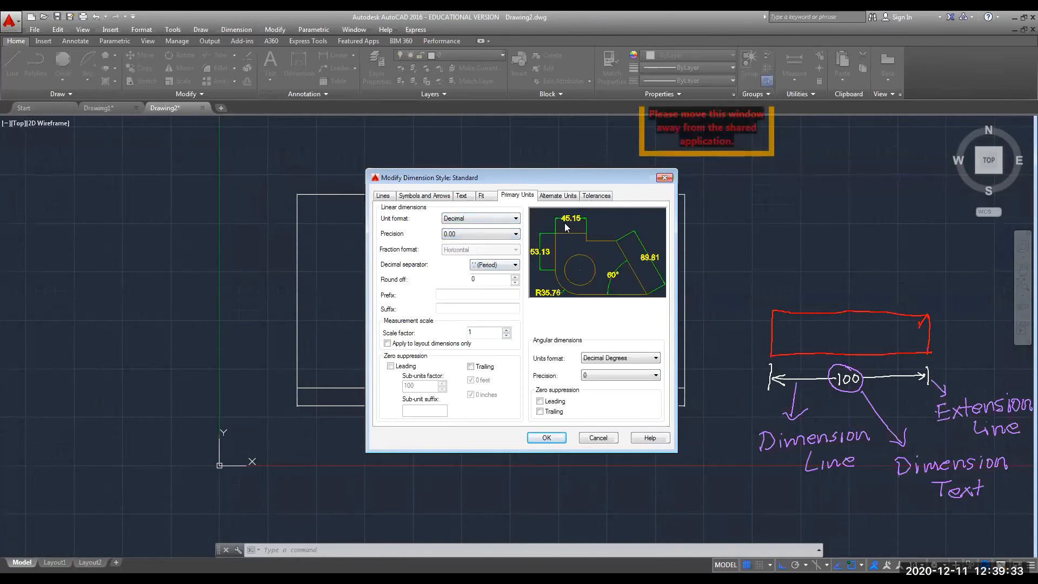
{"action": "left_click", "coordinate": [510, 236]}
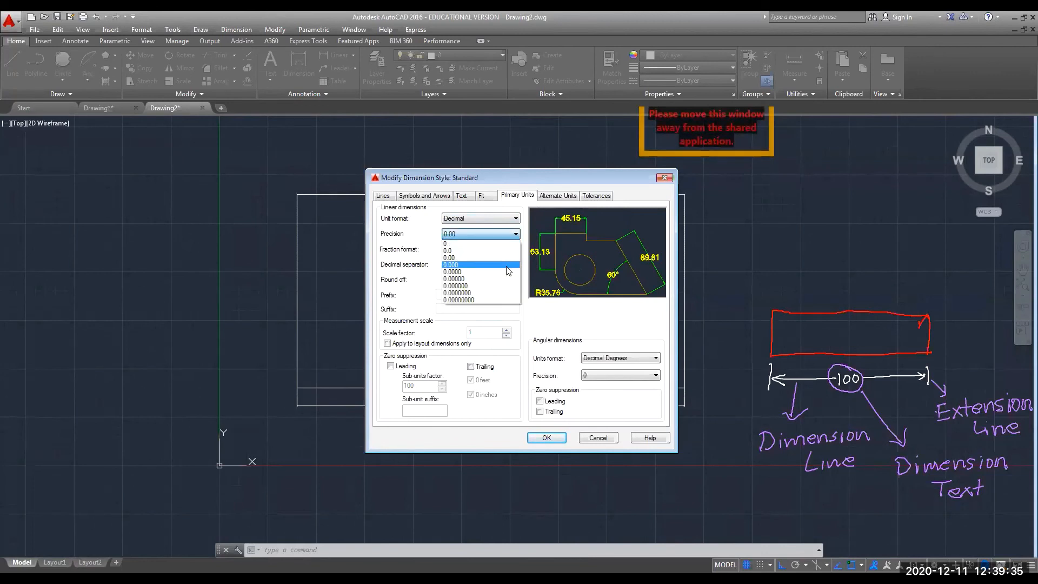
{"action": "left_click", "coordinate": [507, 267]}
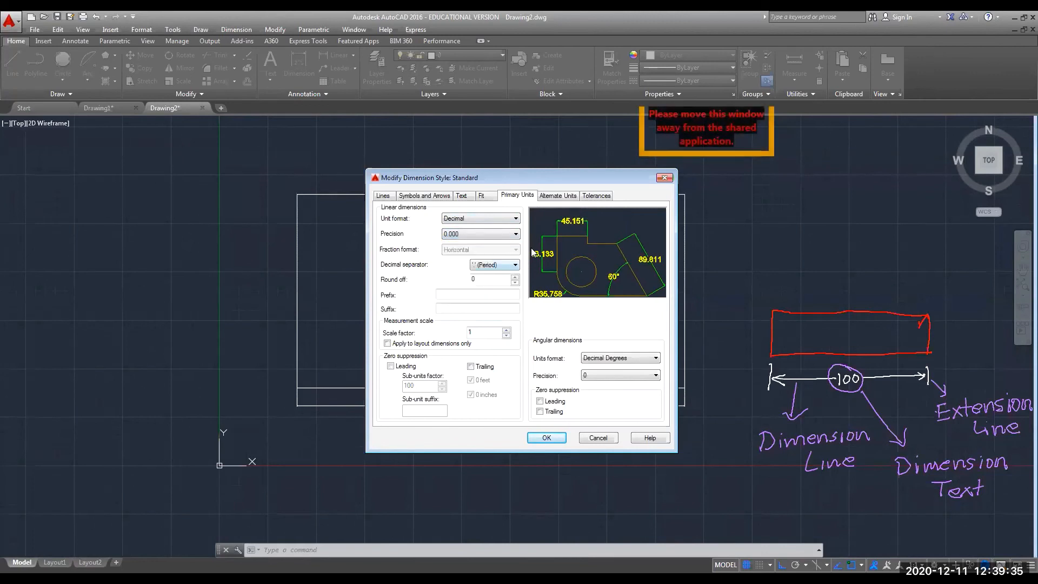
{"action": "left_click", "coordinate": [497, 234]}
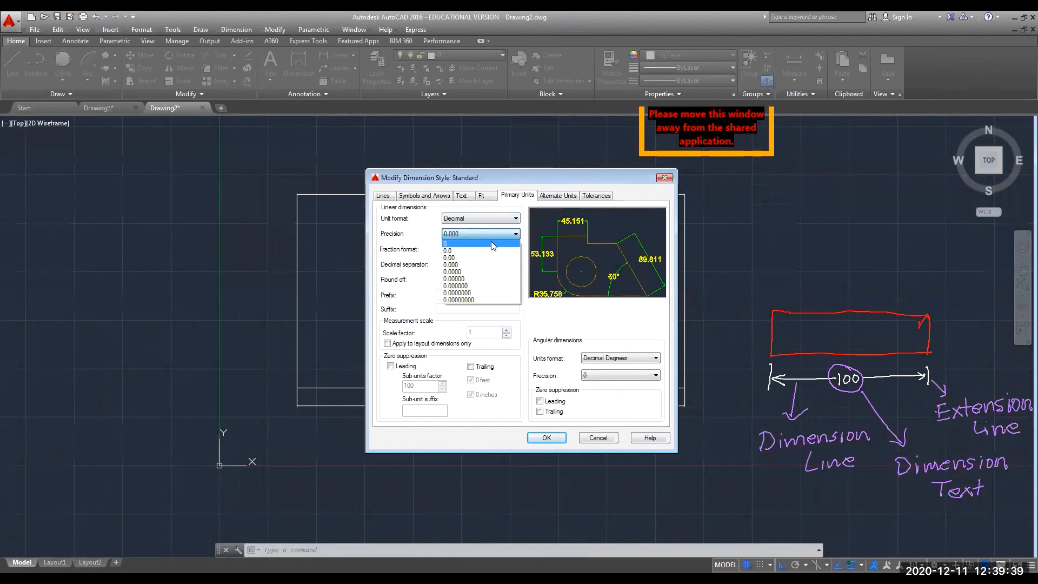
{"action": "left_click", "coordinate": [491, 242]}
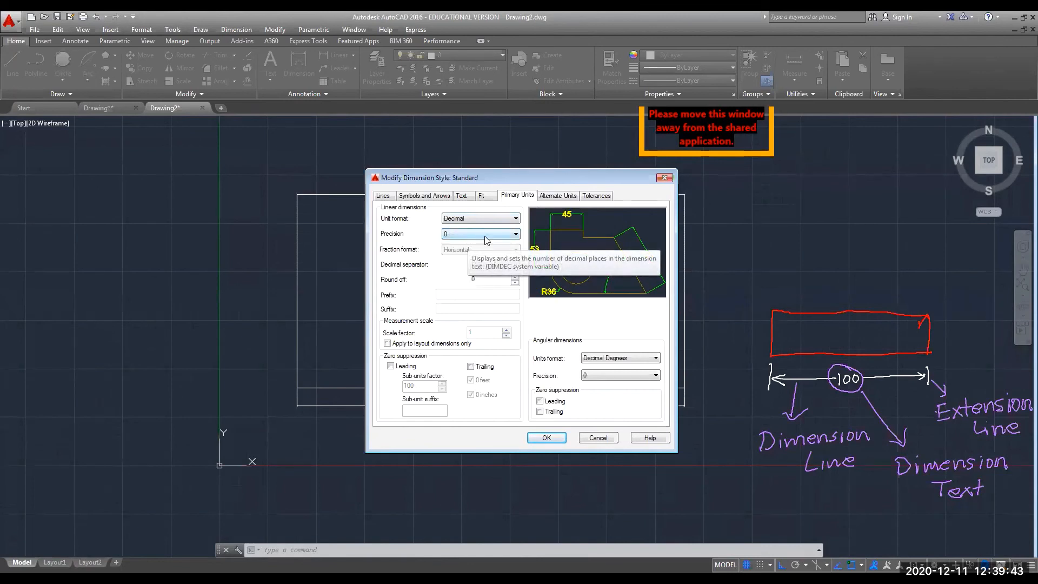
Compare the Horizontal and Aligned with dimension line text alignments, and choose Aligned with dimension line.
{"action": "left_click", "coordinate": [461, 196]}
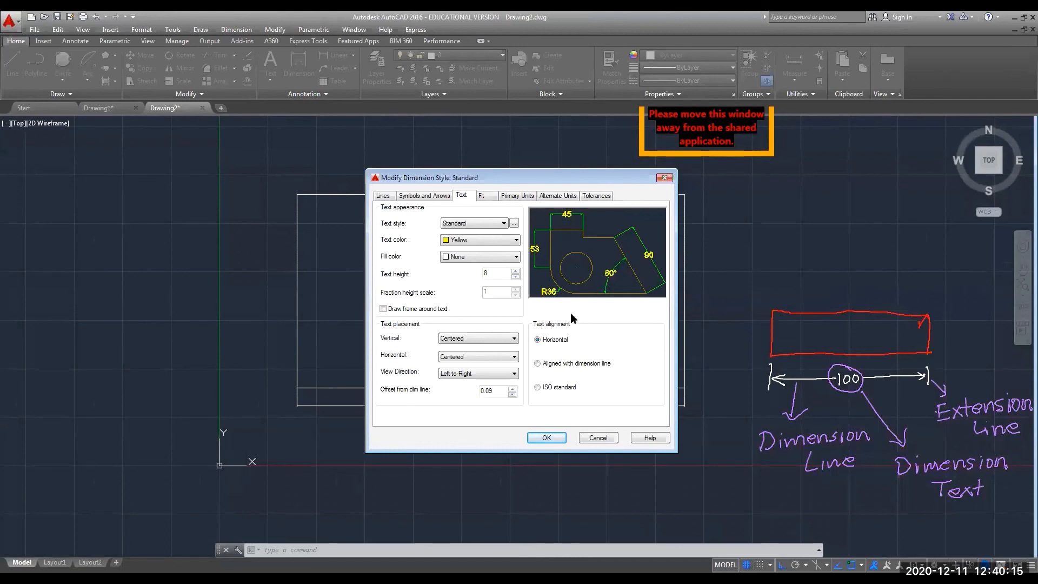
{"action": "left_click", "coordinate": [538, 364]}
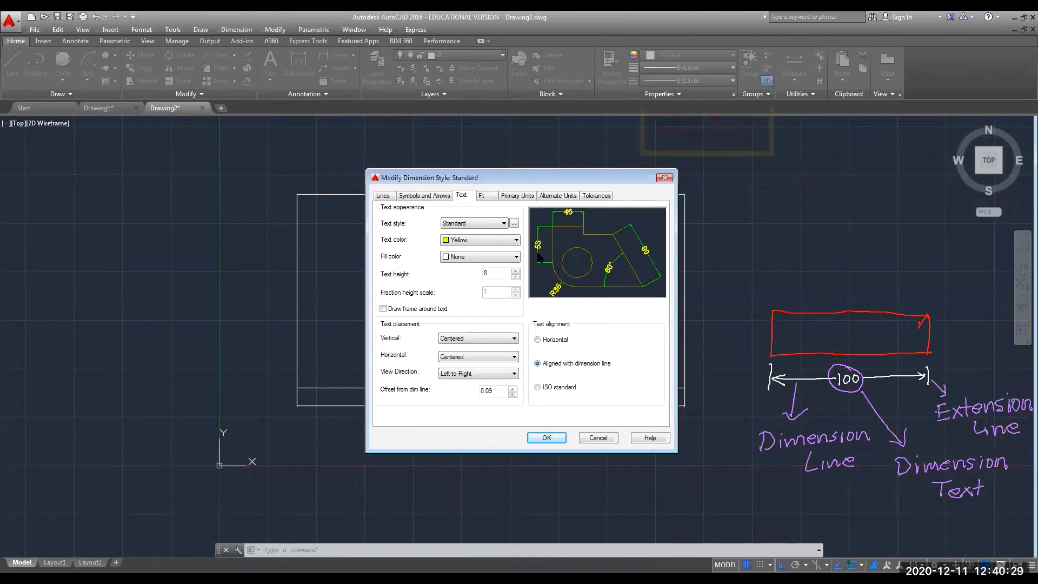
{"action": "left_click", "coordinate": [537, 340]}
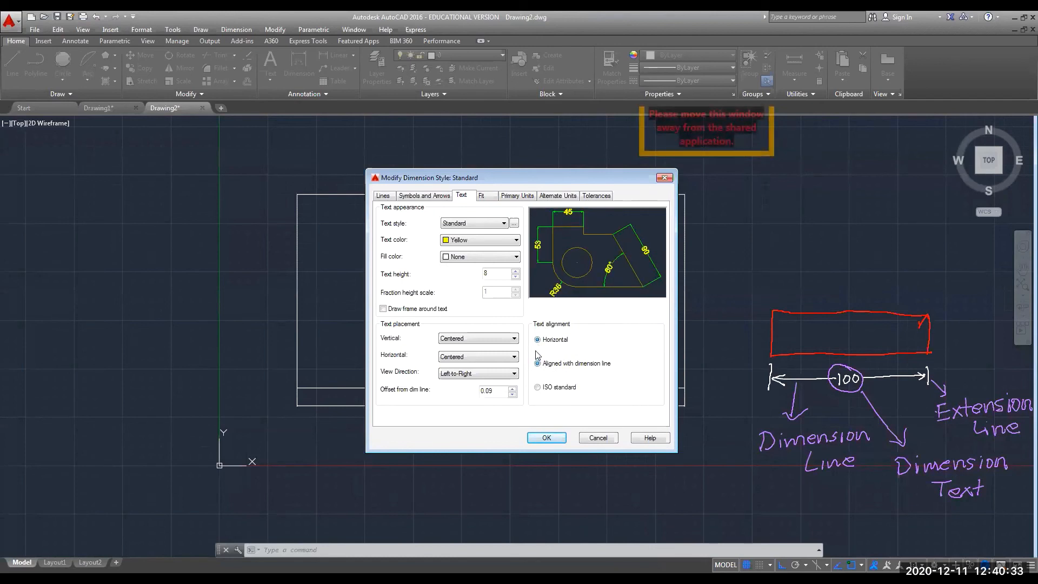
{"action": "left_click", "coordinate": [538, 364]}
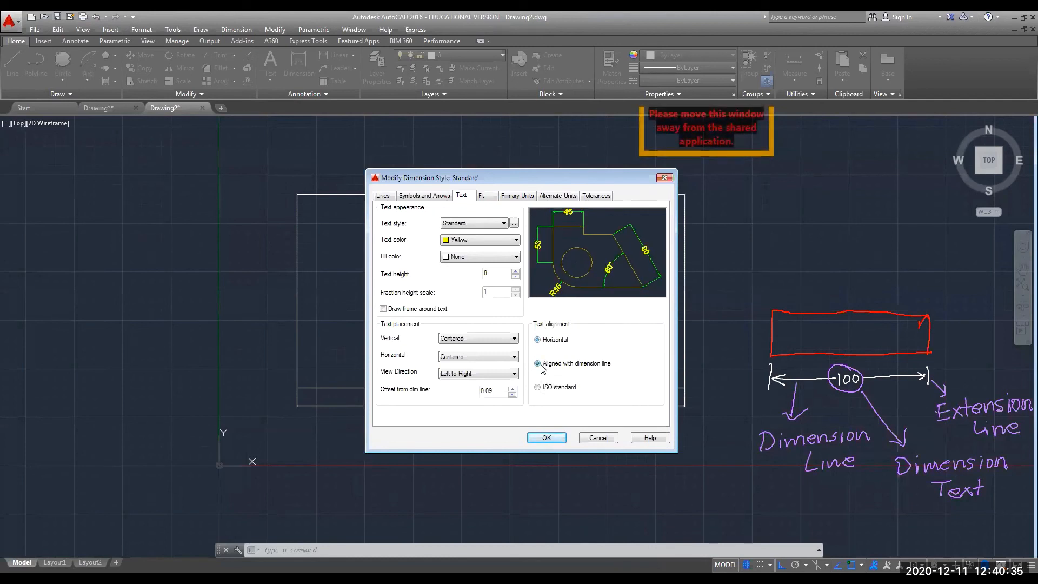
Compare the Horizontal and Aligned with dimension line text alignments again, and set the text alignment to ISO standard.
{"action": "left_click", "coordinate": [537, 339]}
{"action": "left_click", "coordinate": [537, 363]}
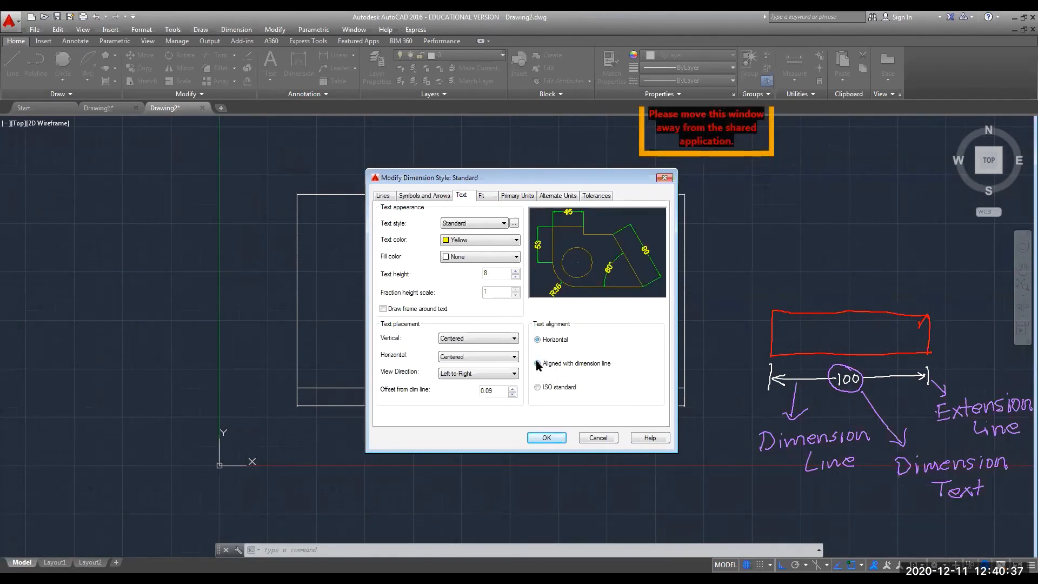
{"action": "left_click", "coordinate": [538, 363]}
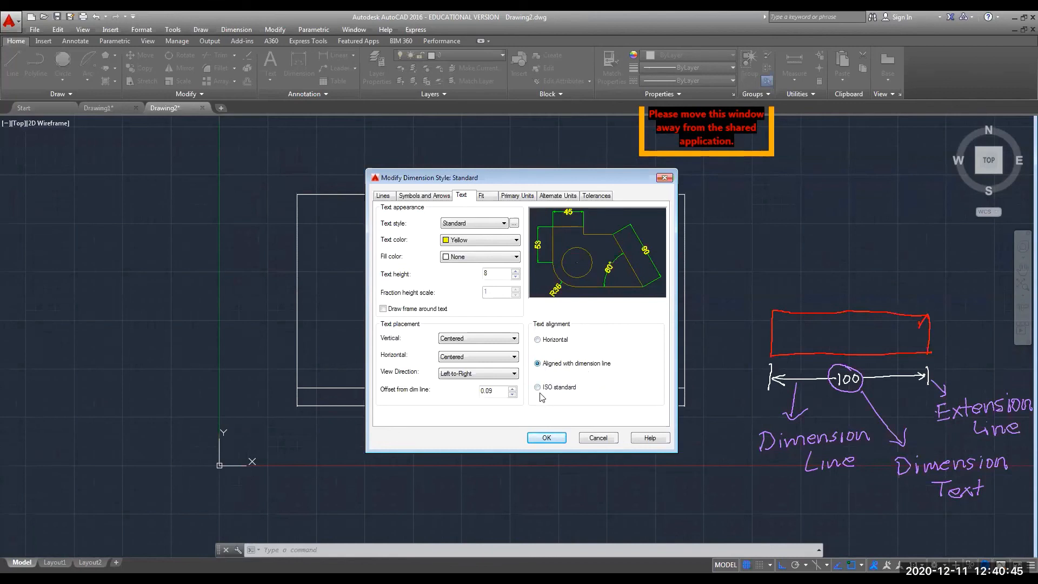
{"action": "left_click", "coordinate": [538, 387]}
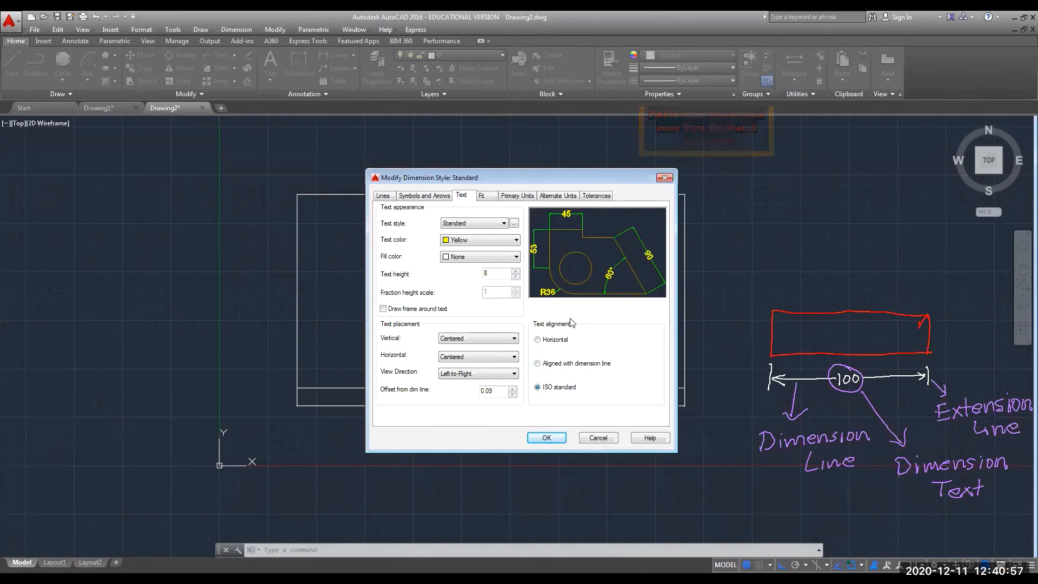
Review the fit, primary unit, alternate unit, tolerance and line settings, and apply the modified Standard dimension style to the drawing.
{"action": "left_click", "coordinate": [493, 197]}
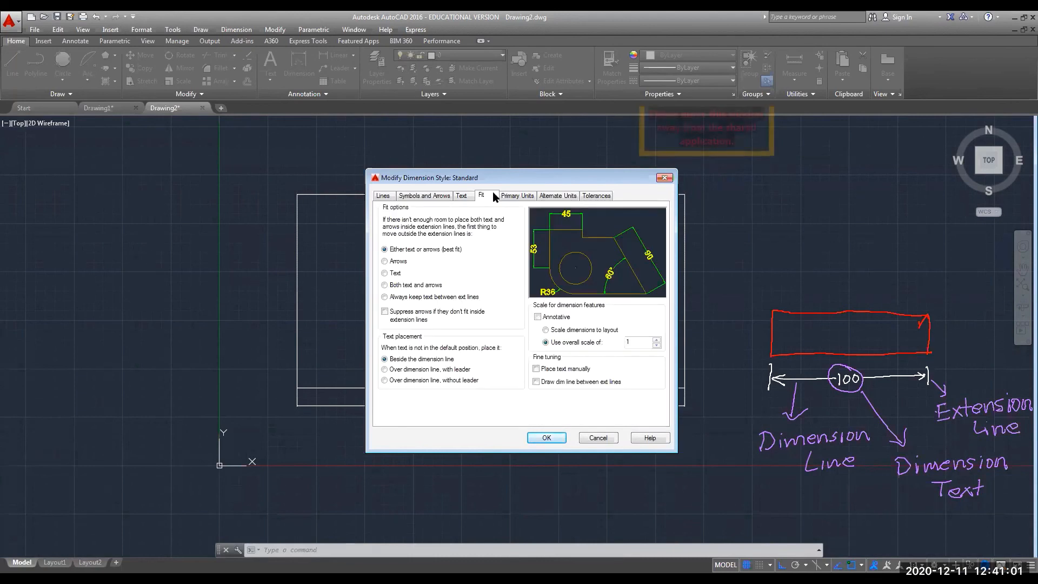
{"action": "left_click", "coordinate": [515, 196]}
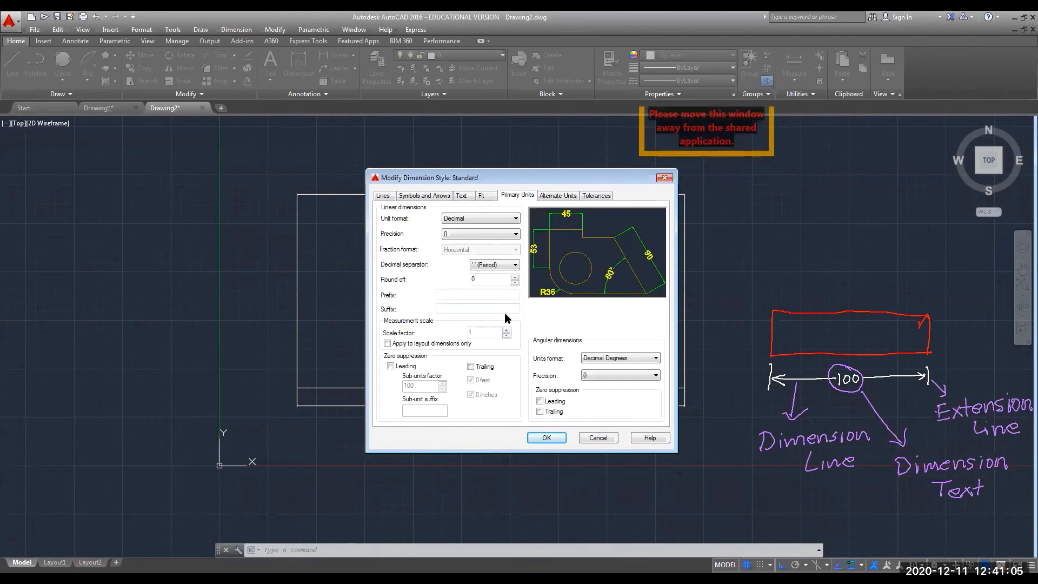
{"action": "left_click", "coordinate": [561, 196]}
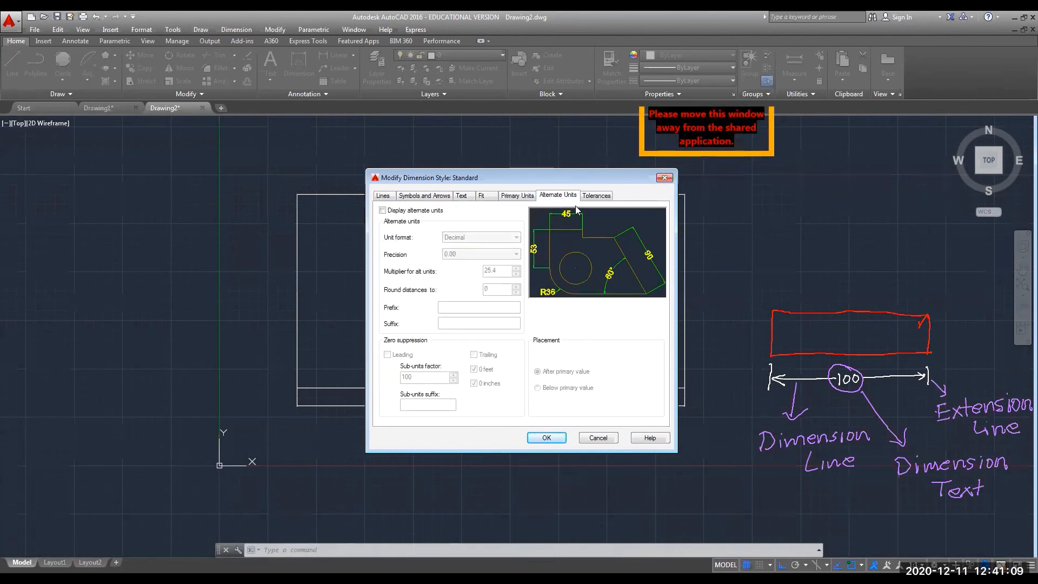
{"action": "left_click", "coordinate": [595, 197]}
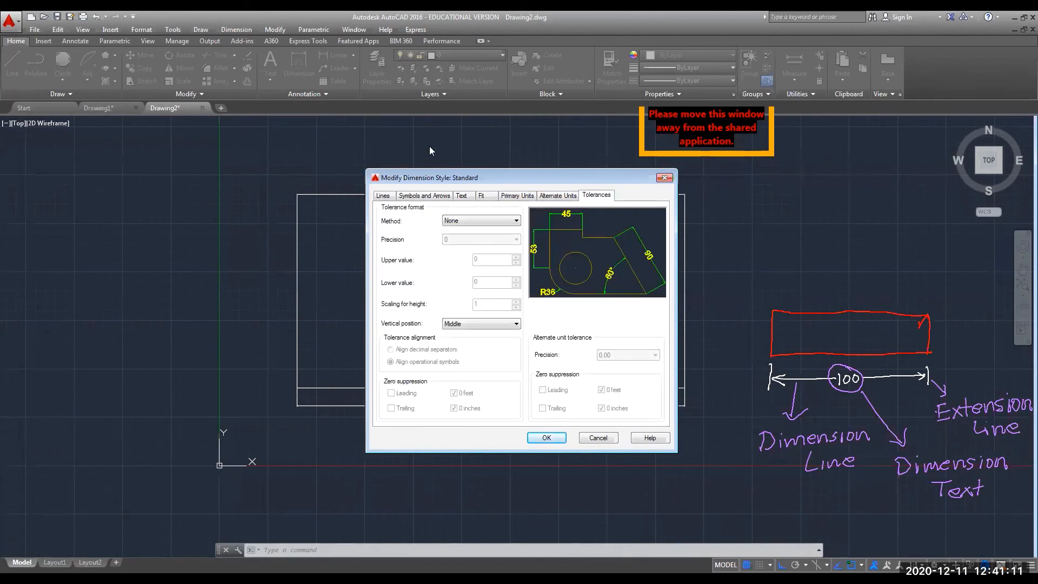
{"action": "left_click", "coordinate": [385, 197]}
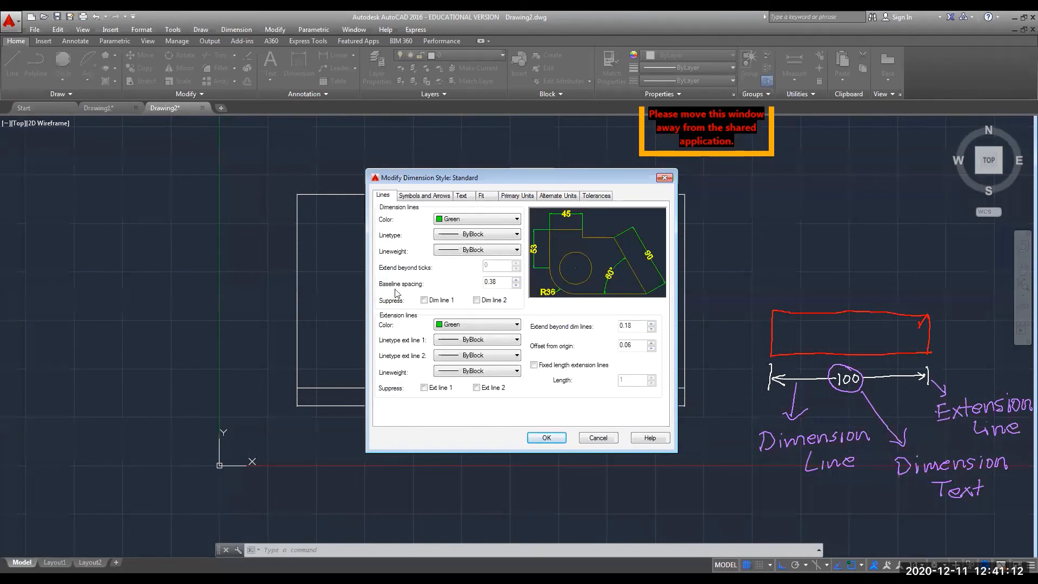
{"action": "left_click", "coordinate": [545, 438]}
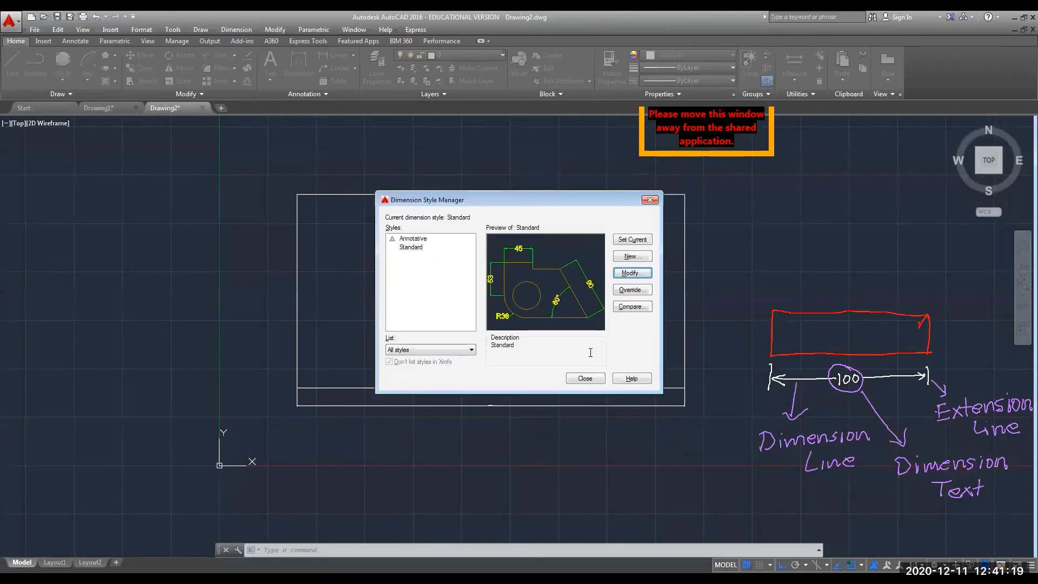
{"action": "left_click", "coordinate": [583, 380]}
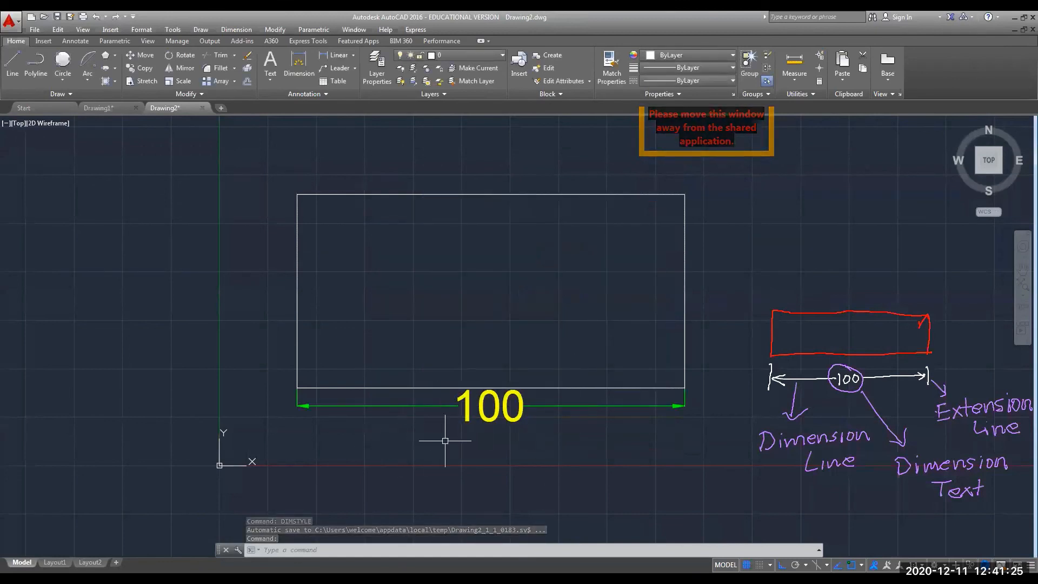
Move the dimension line of the rectangle's bottom edge farther below the rectangle so its text clears the edge.
{"action": "left_click", "coordinate": [492, 407]}
{"action": "left_click", "coordinate": [491, 405]}
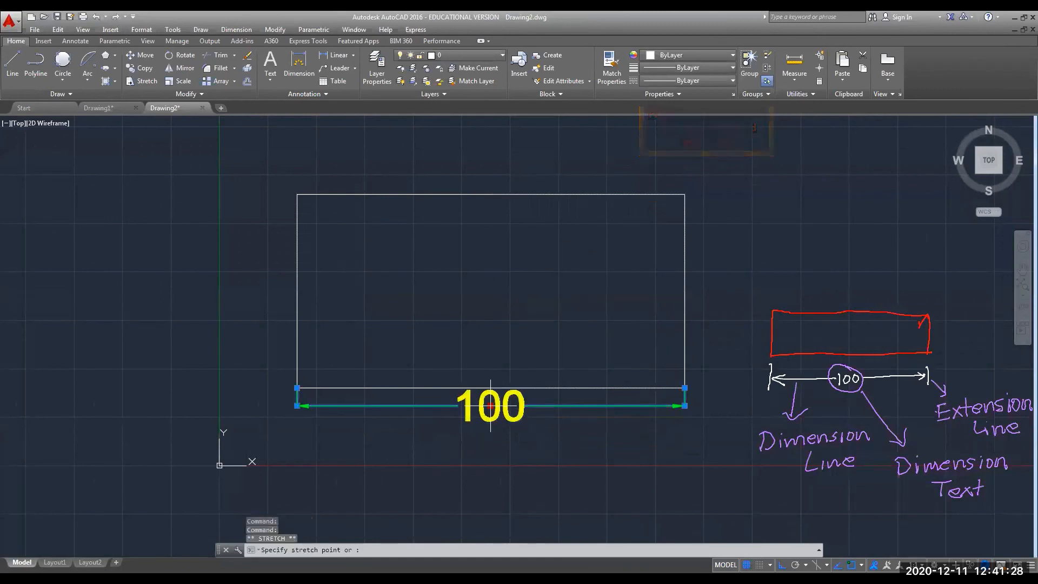
{"action": "left_click", "coordinate": [491, 433]}
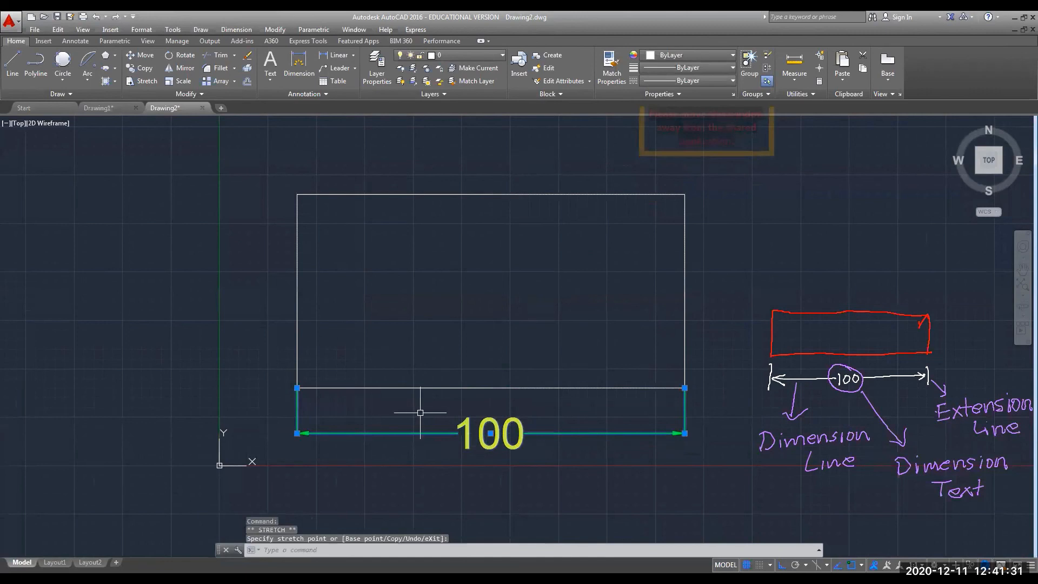
{"action": "key", "text": "Escape"}
{"action": "key", "text": "Escape"}
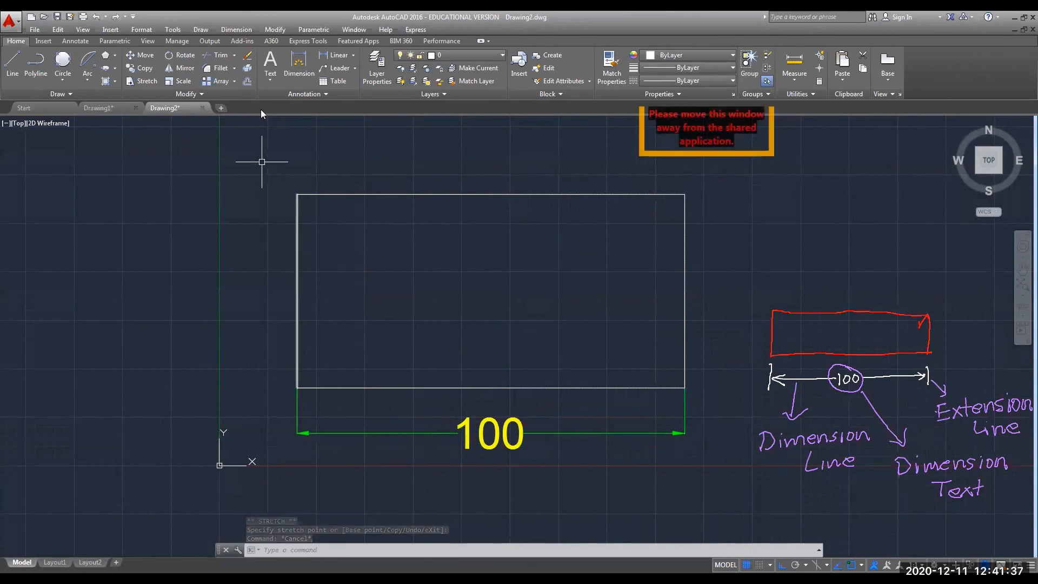
Dimension the rectangle's left vertical edge with the Dimension command, placing the dimension line outside the rectangle.
{"action": "left_click", "coordinate": [299, 64]}
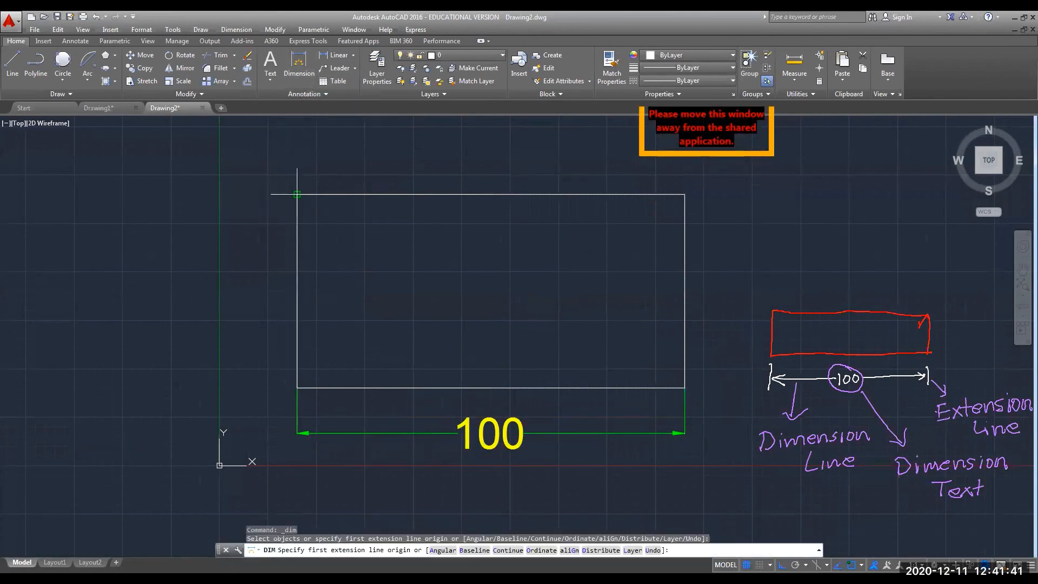
{"action": "key", "text": "Escape"}
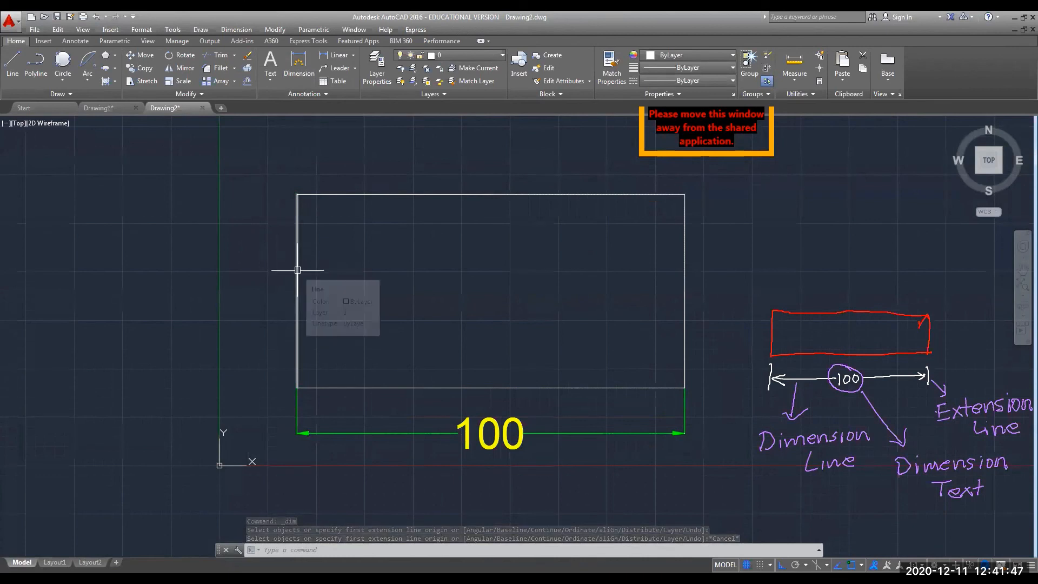
{"action": "left_click", "coordinate": [297, 68]}
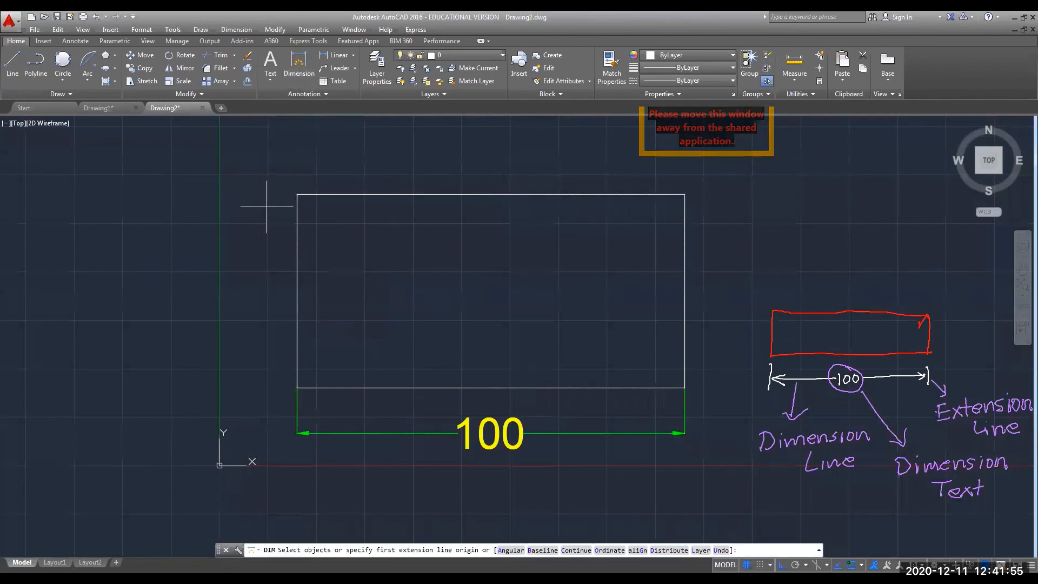
{"action": "key", "text": "Return"}
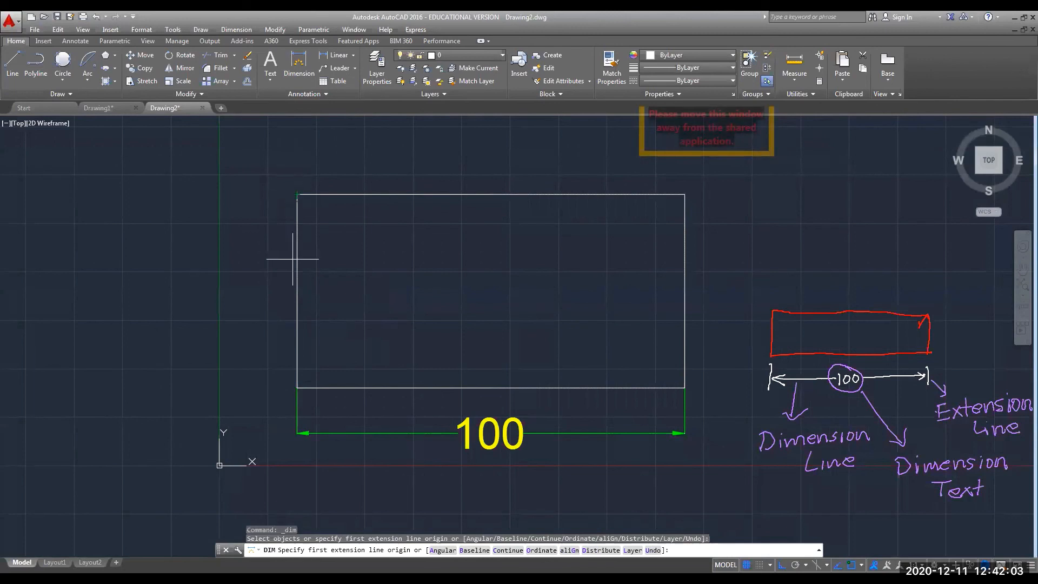
{"action": "left_click", "coordinate": [297, 298]}
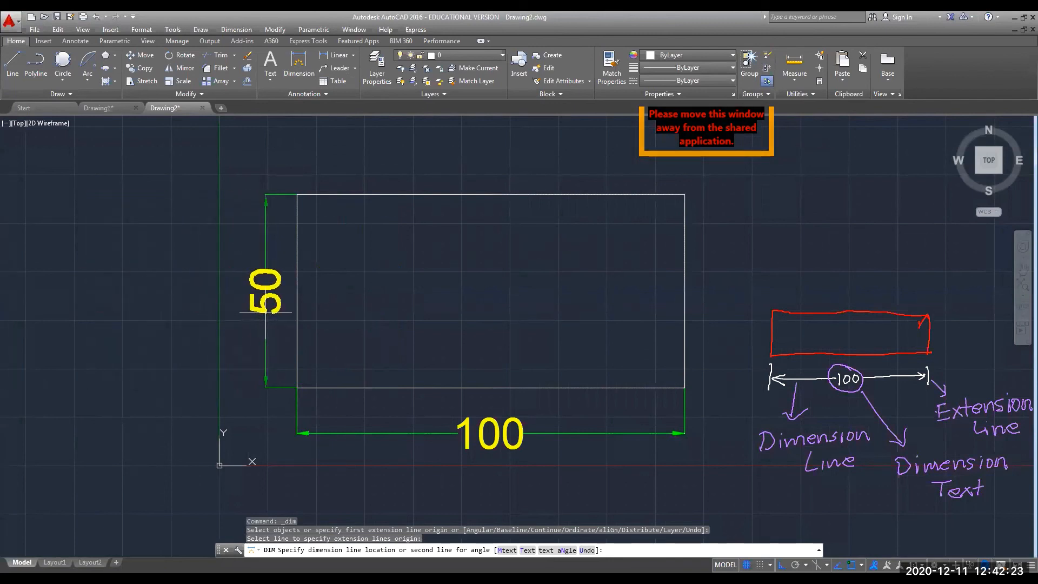
{"action": "left_click", "coordinate": [257, 316]}
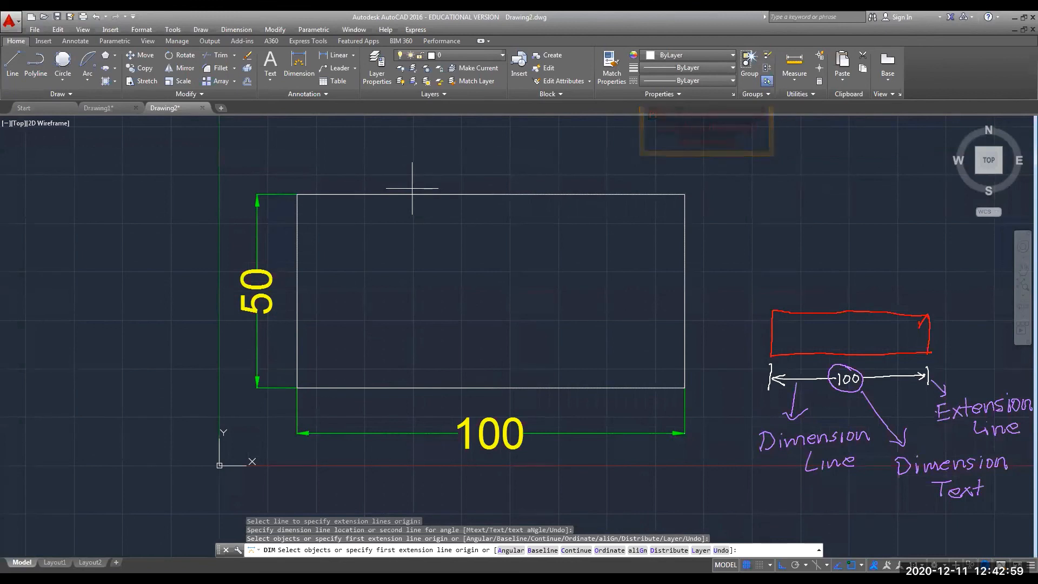
Dimension the rectangle's top and right edges, placing both dimension lines outside the rectangle.
{"action": "left_click", "coordinate": [432, 196]}
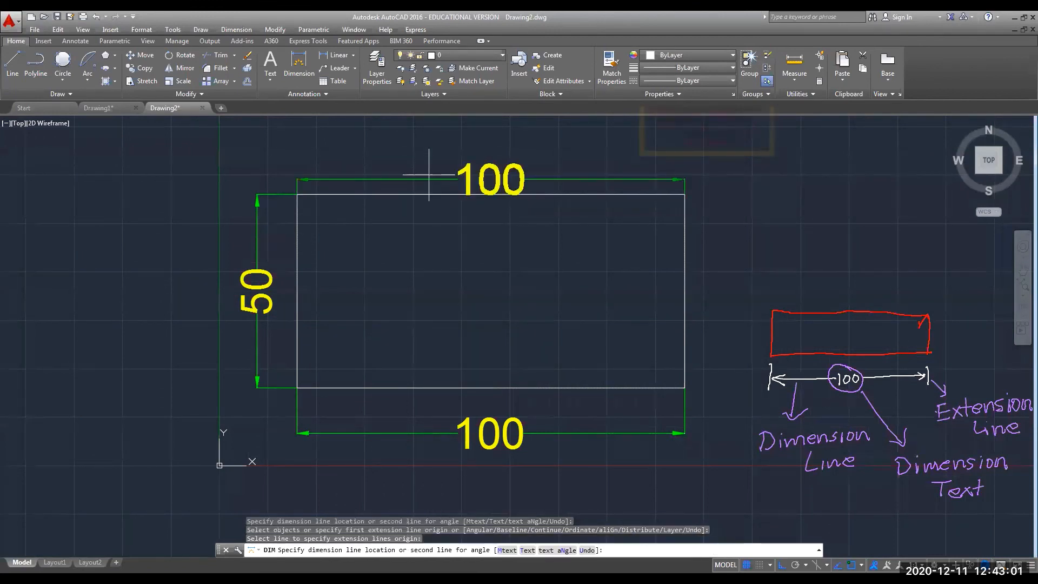
{"action": "left_click", "coordinate": [383, 157]}
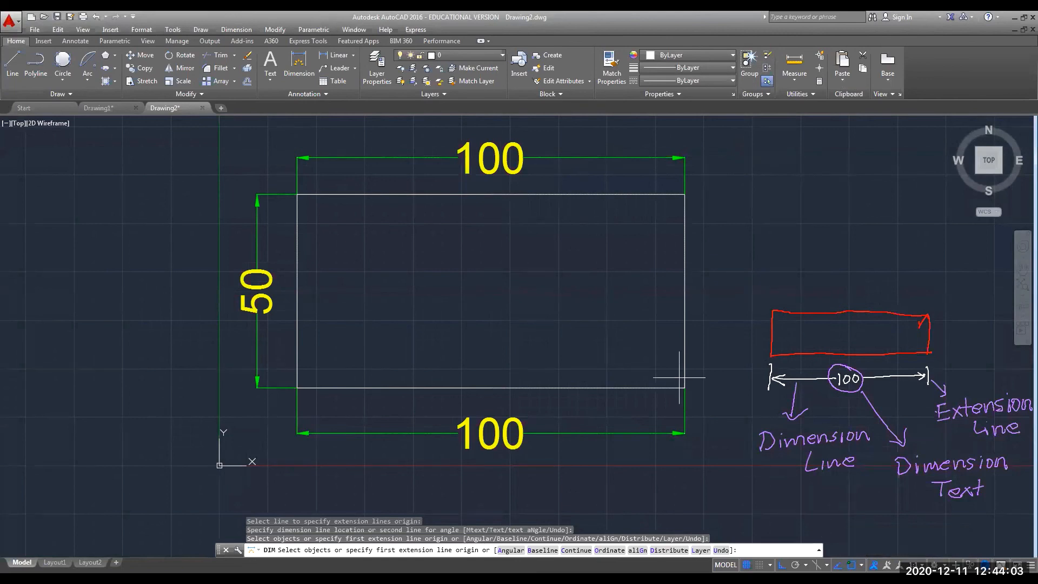
{"action": "type", "text": "c"}
{"action": "key", "text": "Return"}
{"action": "left_click", "coordinate": [685, 252]}
{"action": "left_click", "coordinate": [730, 260]}
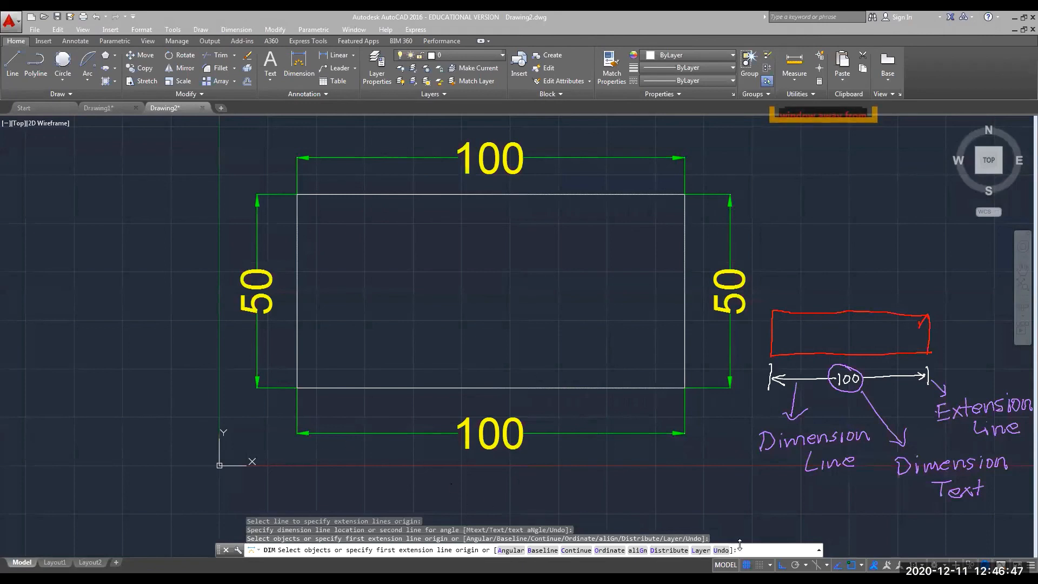
{"action": "key", "text": "Escape"}
{"action": "key", "text": "Escape"}
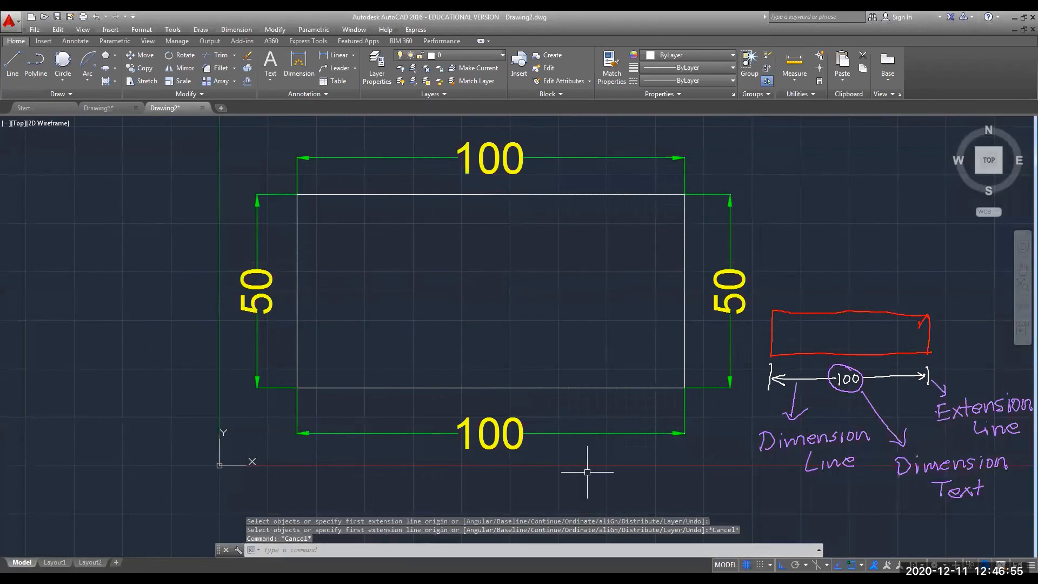
Erase the duplicate dimensions on the rectangle's right and top edges.
{"action": "left_click", "coordinate": [729, 314]}
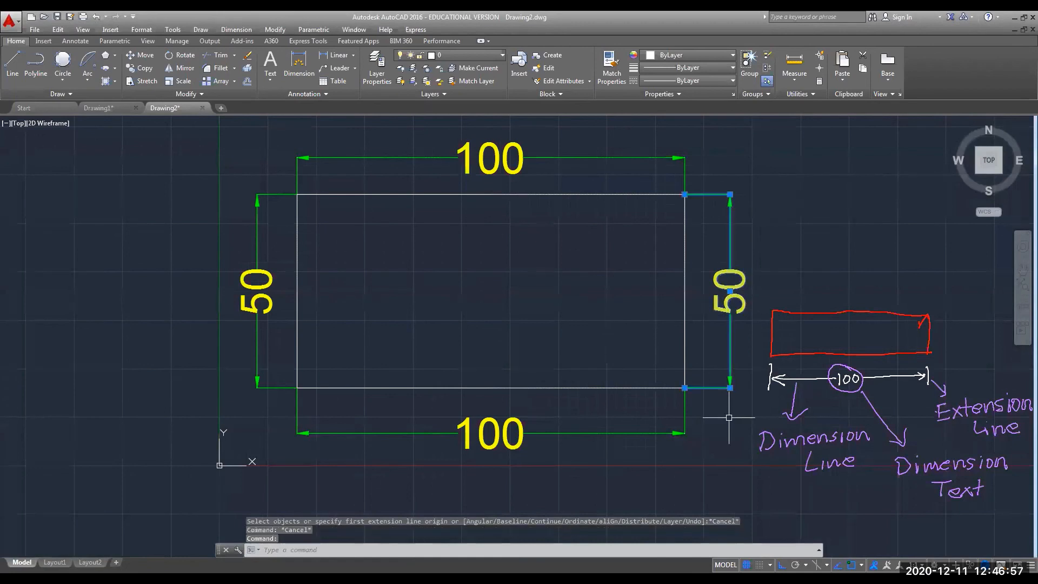
{"action": "key", "text": "Delete"}
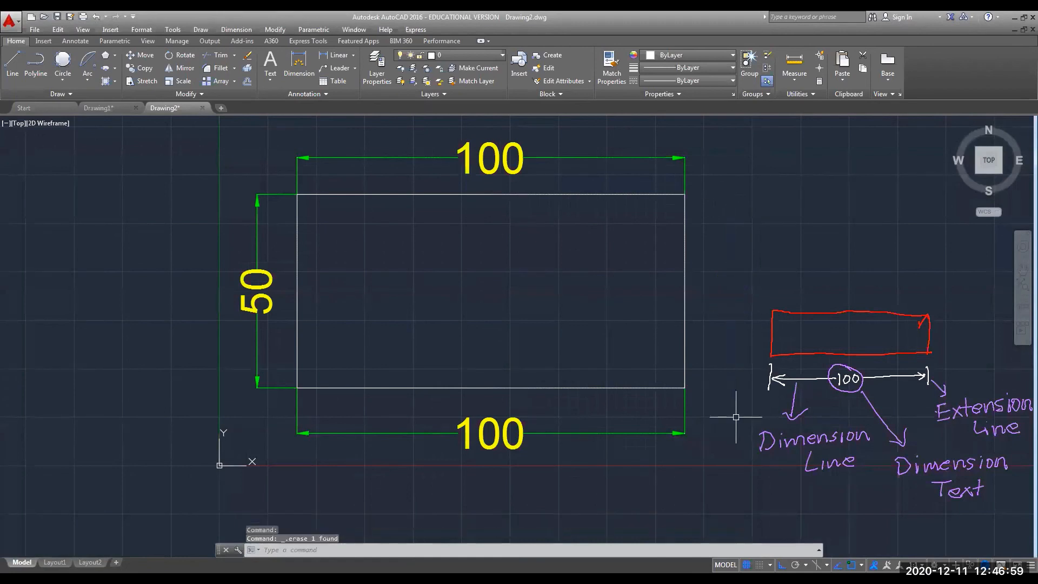
{"action": "left_click", "coordinate": [497, 154]}
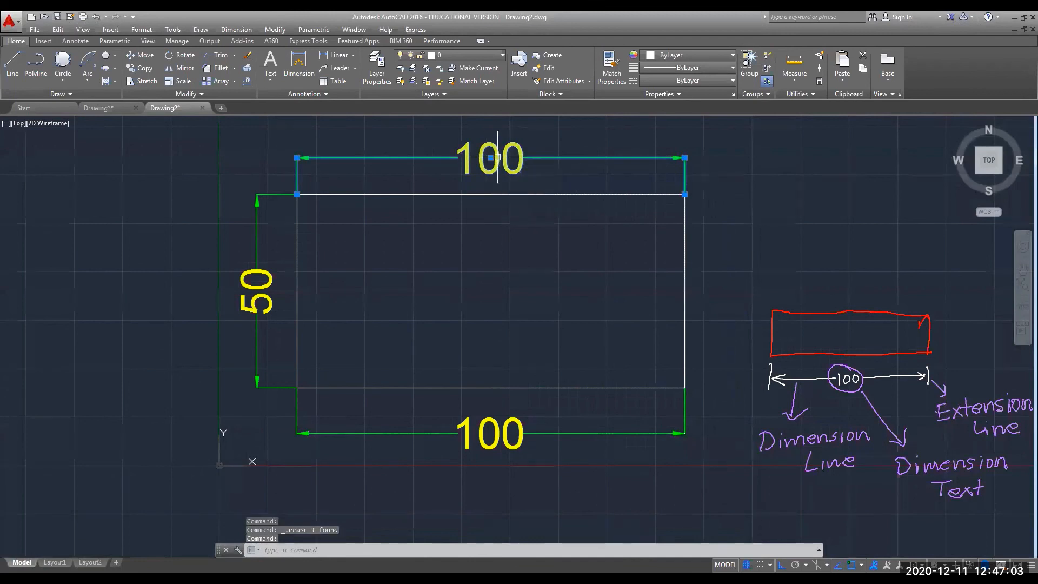
{"action": "right_click", "coordinate": [497, 157]}
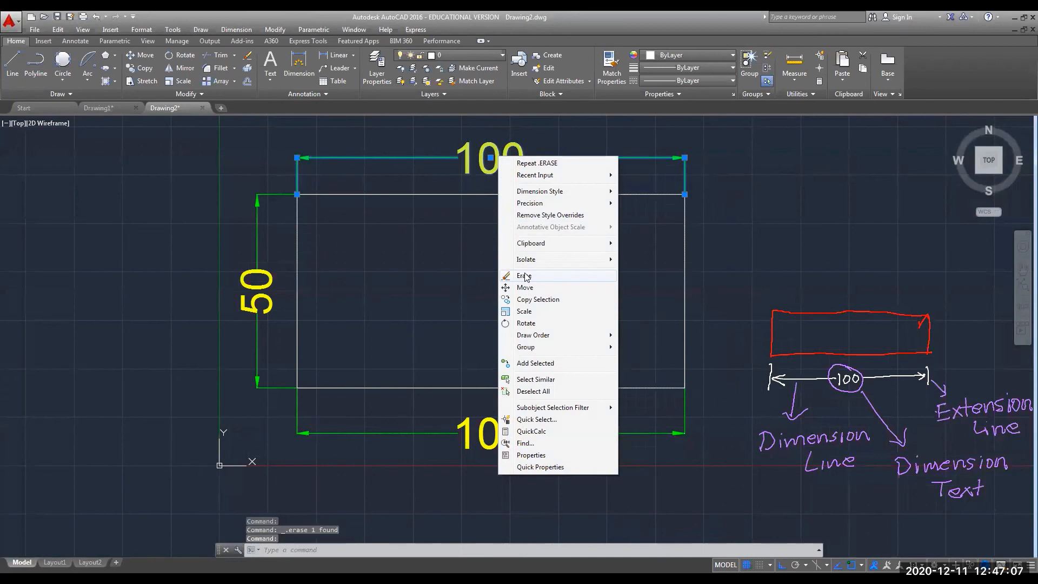
{"action": "left_click", "coordinate": [523, 275]}
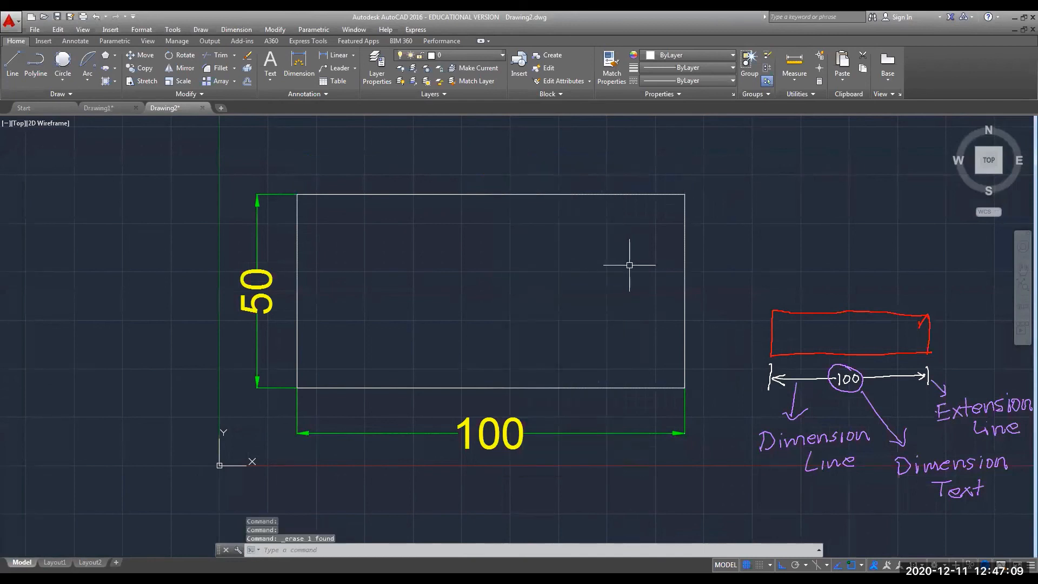